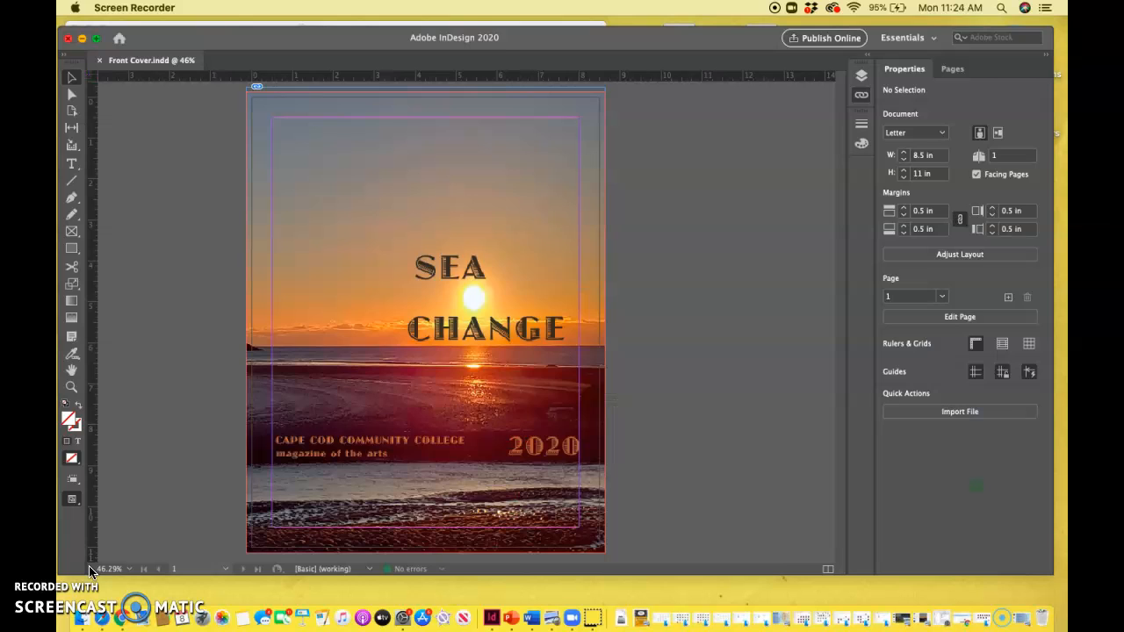
Create a new book file named BOOK EXAMPLE and save it to the Desktop.
click(176, 221)
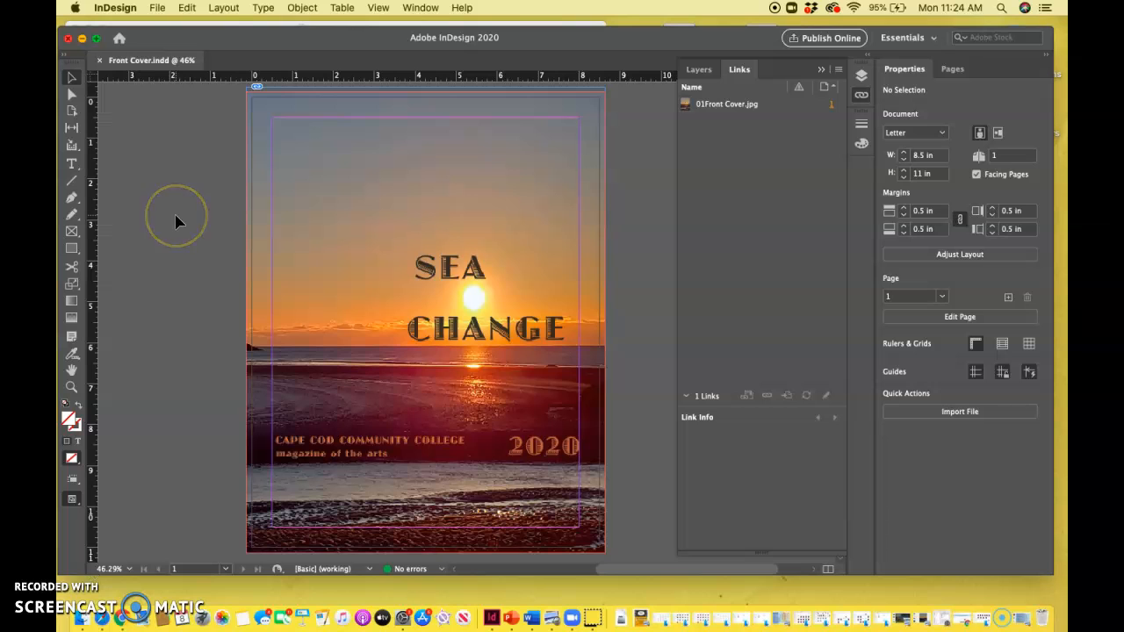
click(158, 9)
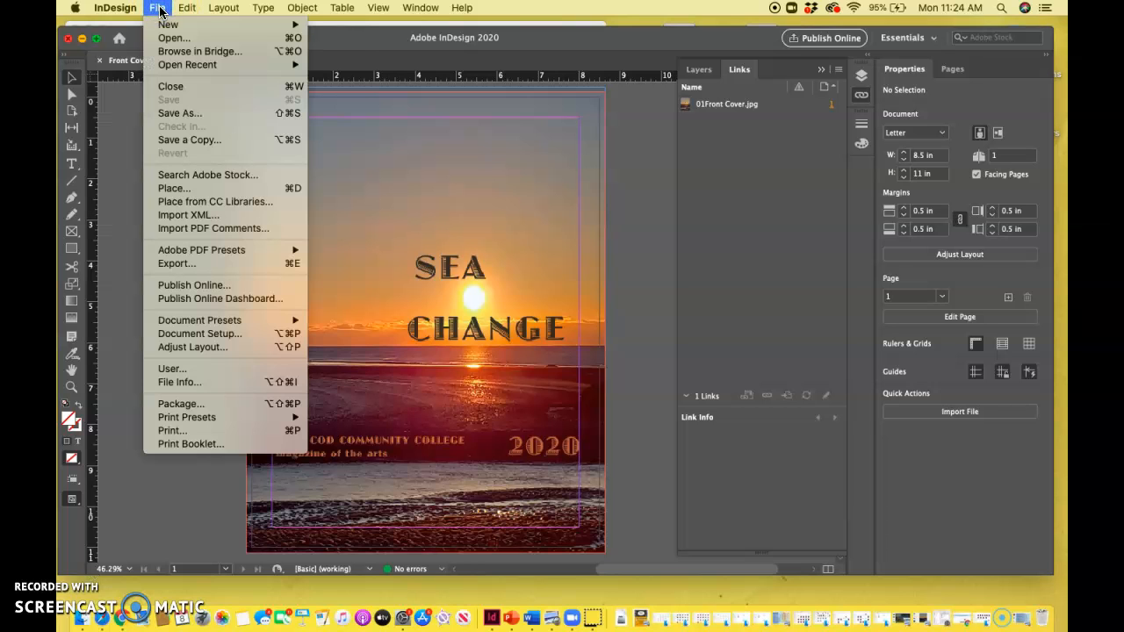
mouse_move(167, 25)
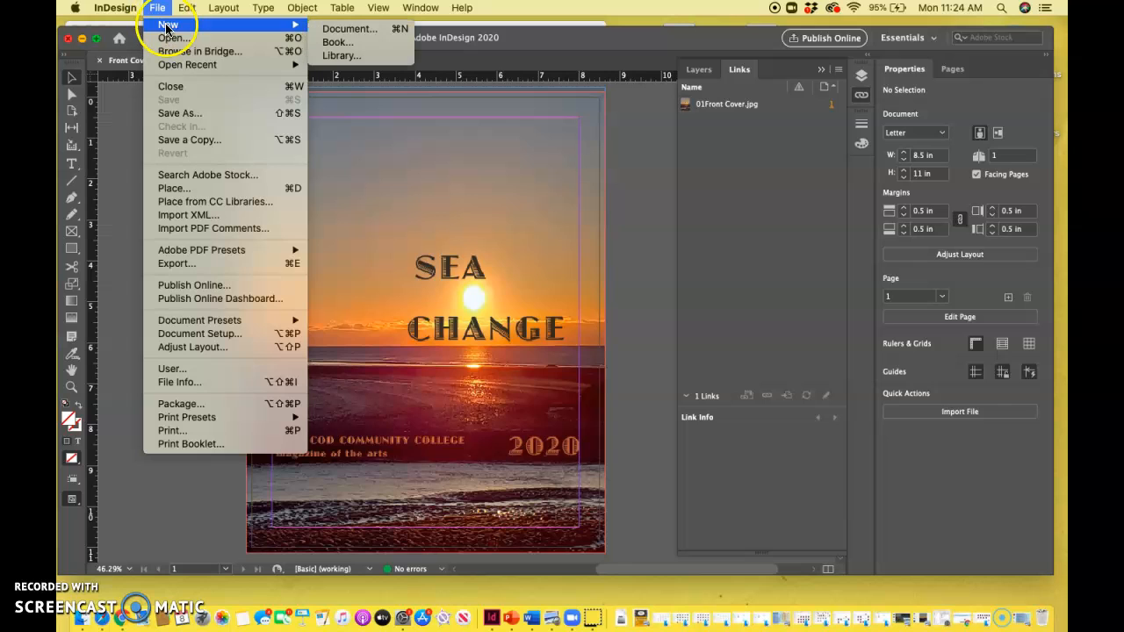
click(339, 42)
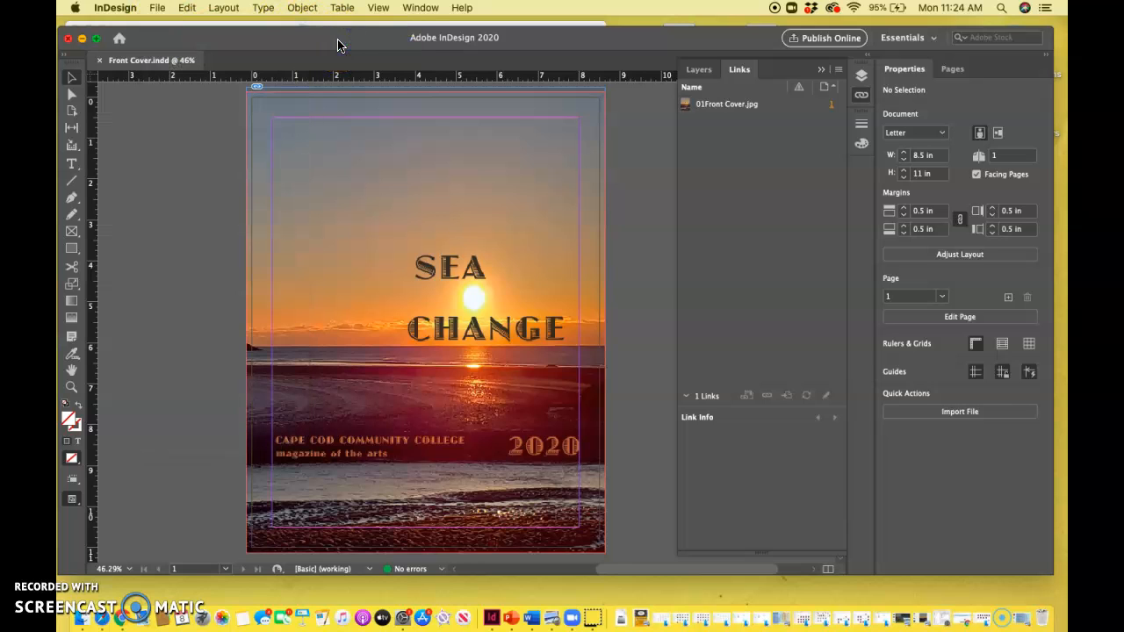
click(561, 163)
drag(561, 164, 448, 163)
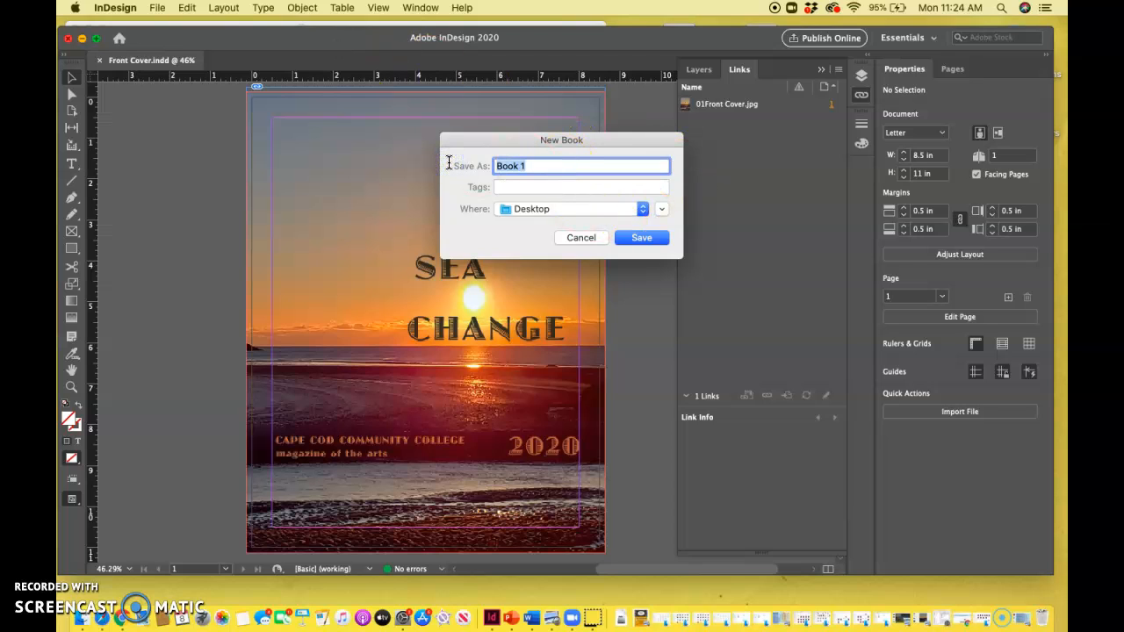
text(BOOK EXAMPLE)
click(646, 241)
click(648, 239)
Close the Book 1 panel, reposition the BOOK EXAMPLE panel, and minimize the document window to reveal the desktop.
mouse_move(83, 32)
mouse_down()
mouse_move(94, 55)
mouse_move(80, 35)
mouse_up()
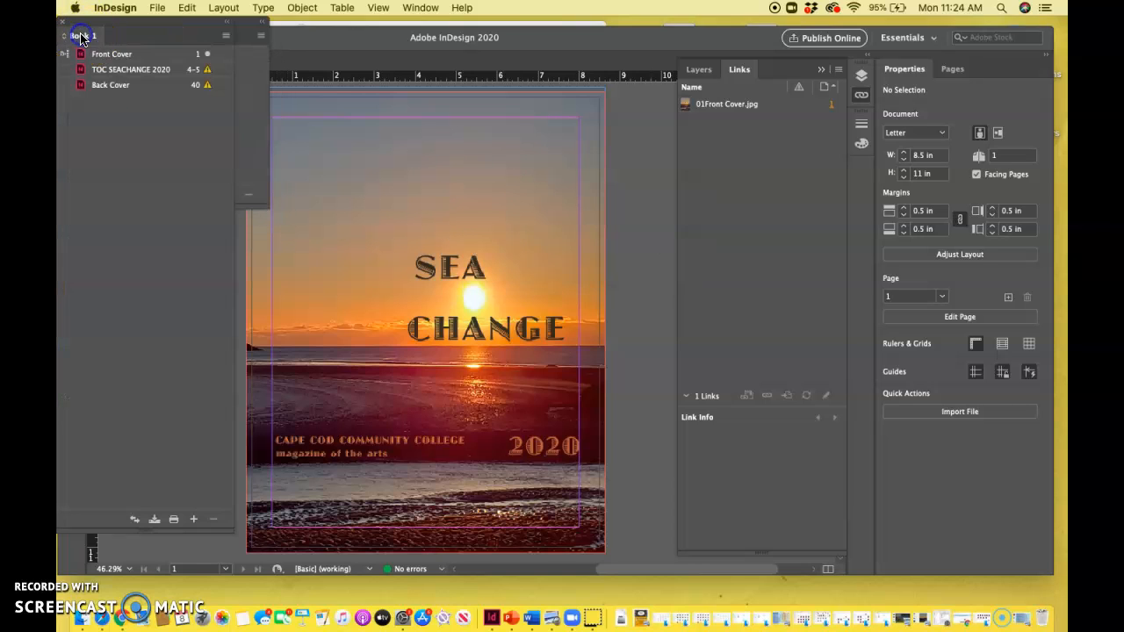
click(62, 22)
click(87, 36)
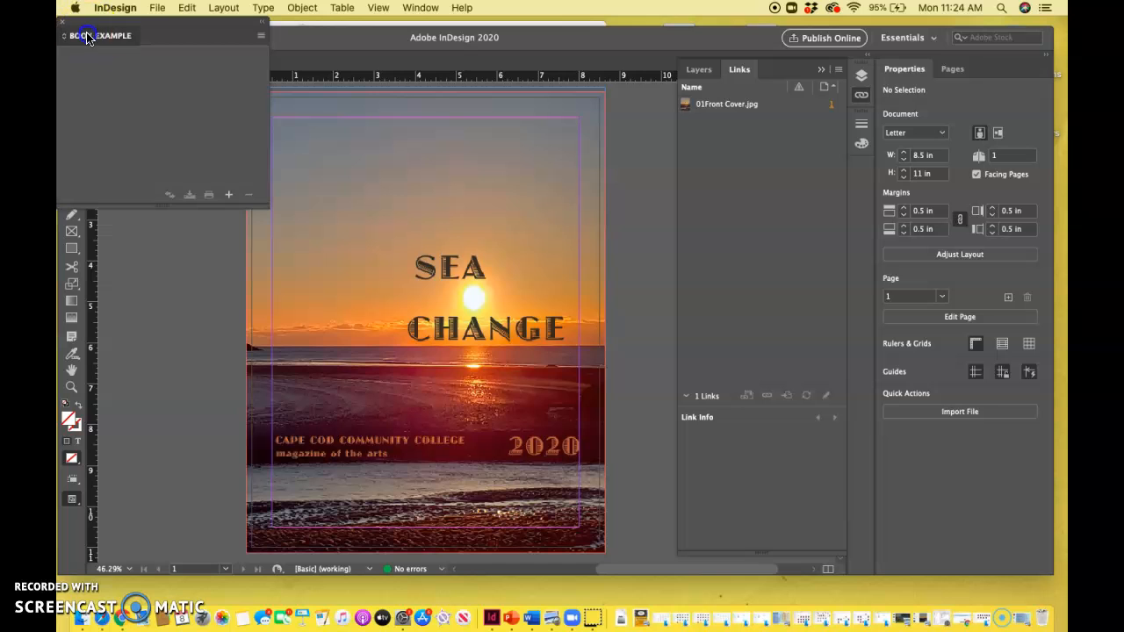
drag(87, 36, 109, 98)
click(80, 37)
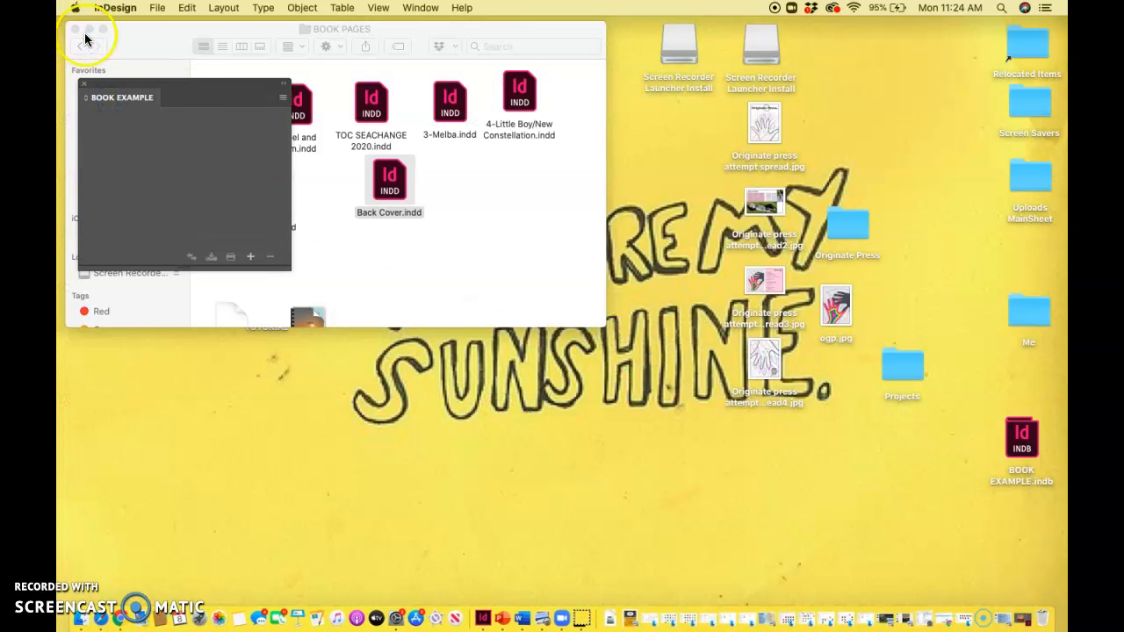
Move BOOK EXAMPLE.indb from the desktop into the BOOK PAGES folder and back out to the desktop.
click(136, 43)
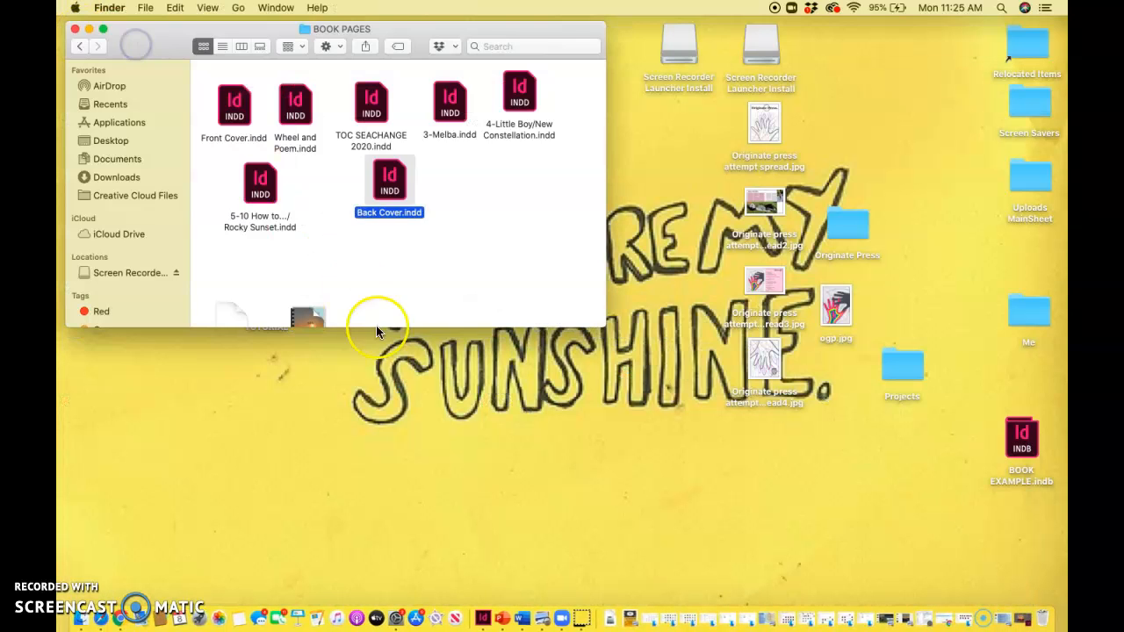
click(387, 379)
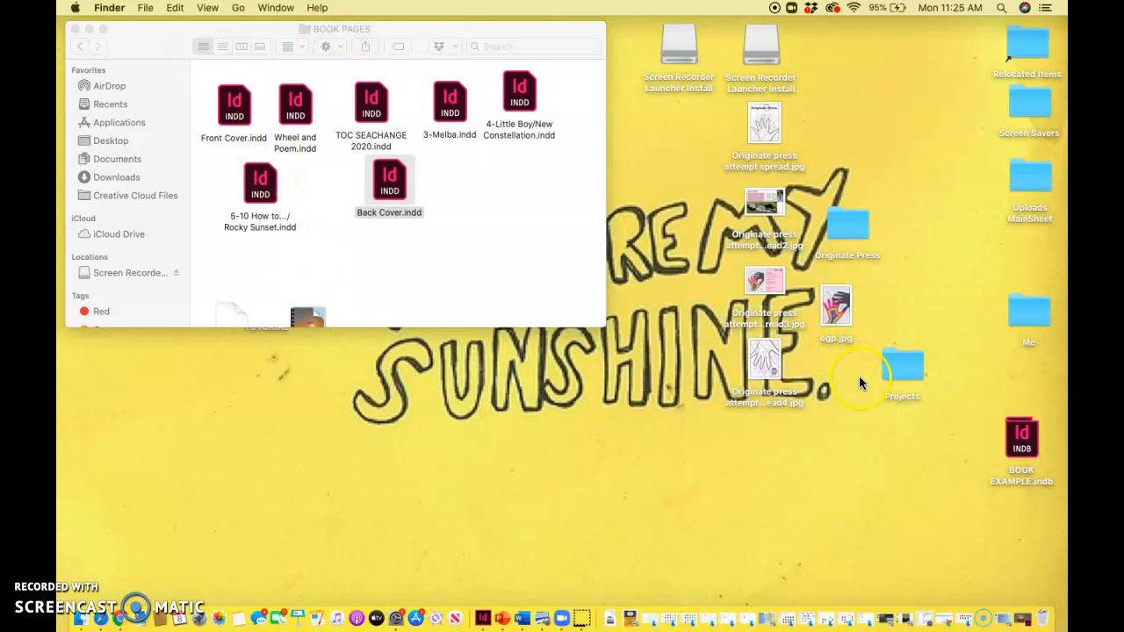
drag(1025, 446, 543, 273)
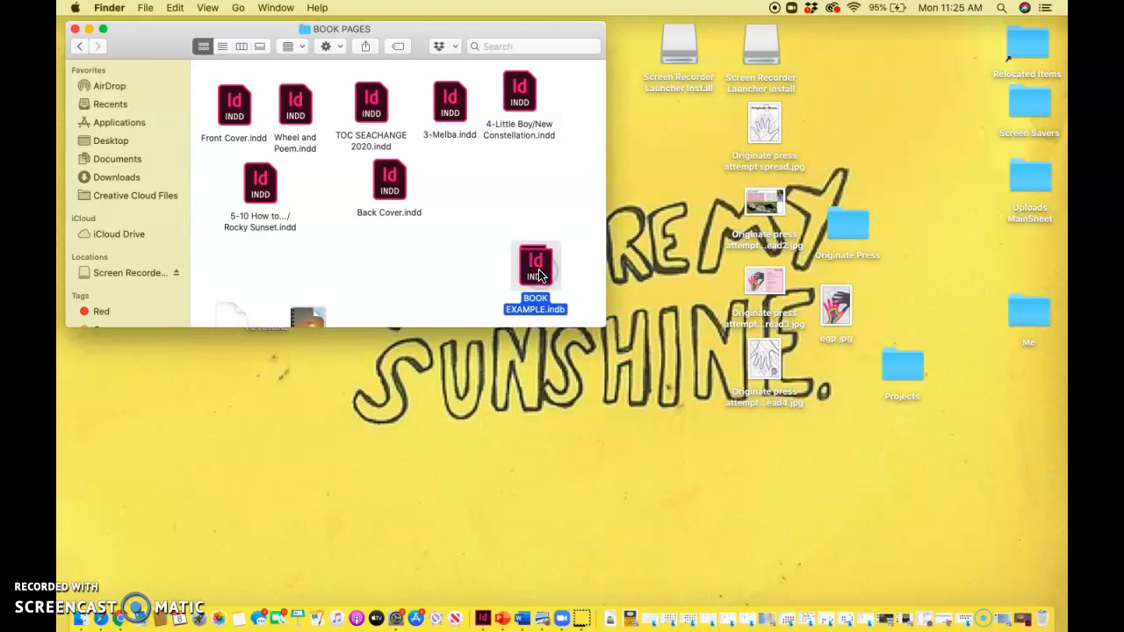
drag(539, 275, 451, 397)
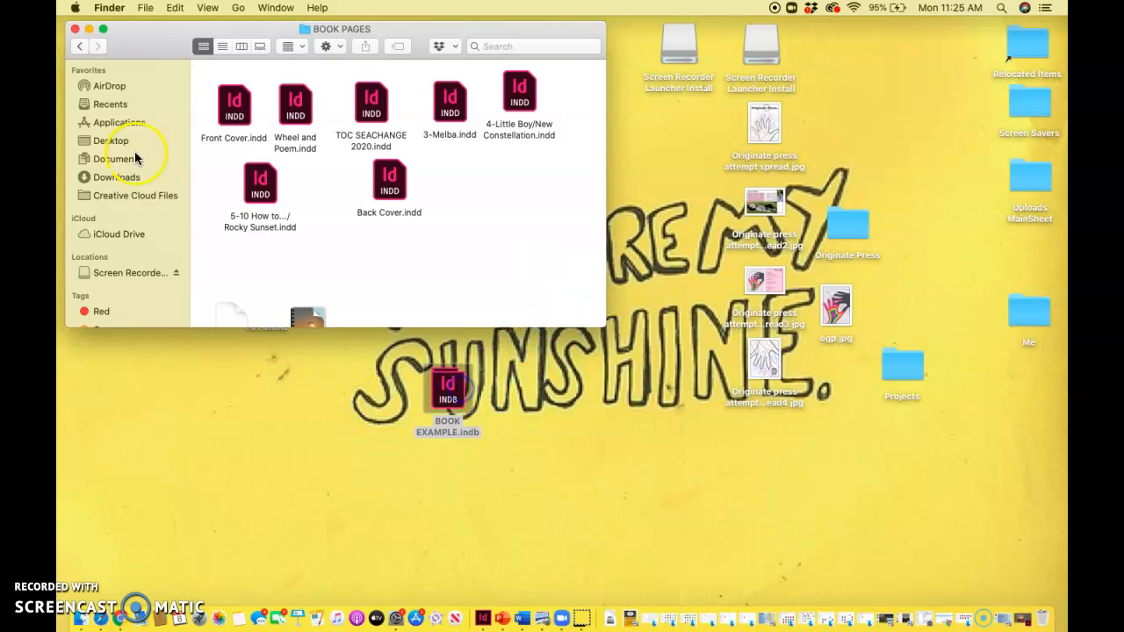
Reopen the BOOK PAGES folder inside SEA CHANGE TUTORIAL and move BOOK EXAMPLE.indb from the desktop into it.
click(76, 29)
click(347, 217)
double_click(266, 283)
click(248, 109)
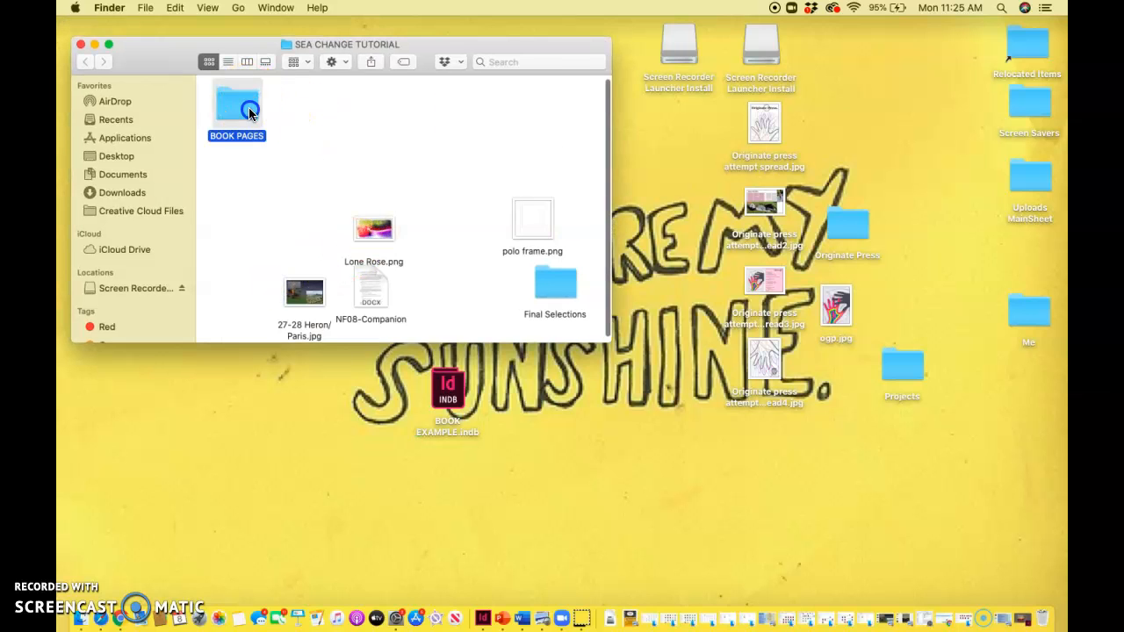
double_click(248, 108)
drag(447, 387, 492, 219)
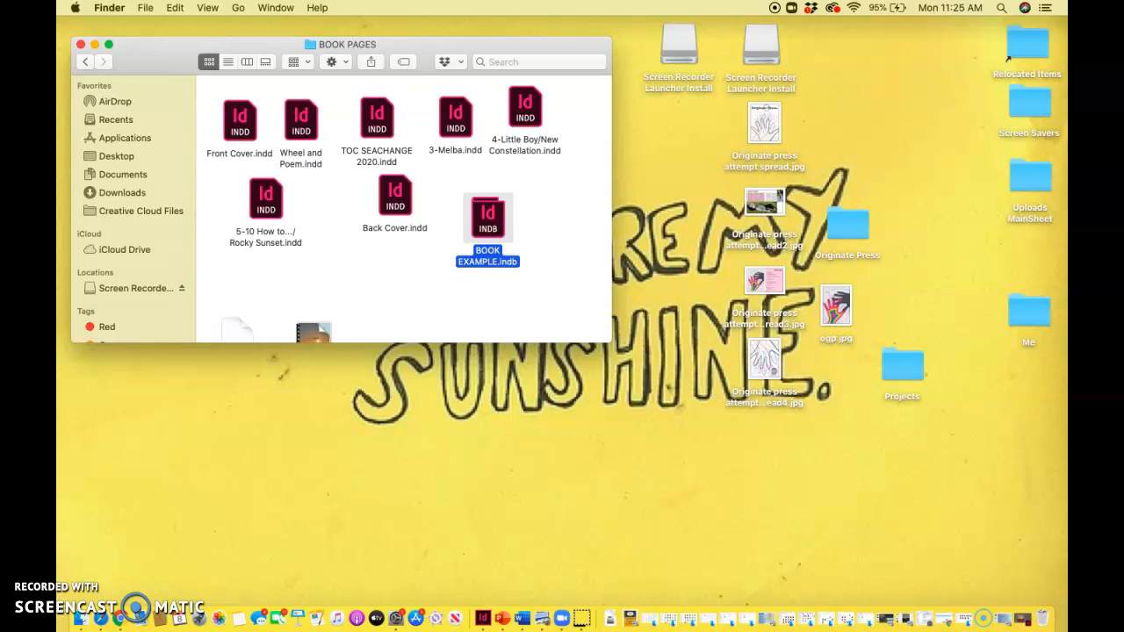
click(79, 45)
Return to the InDesign window and dock the BOOK EXAMPLE panel alongside Properties and Pages.
click(1023, 619)
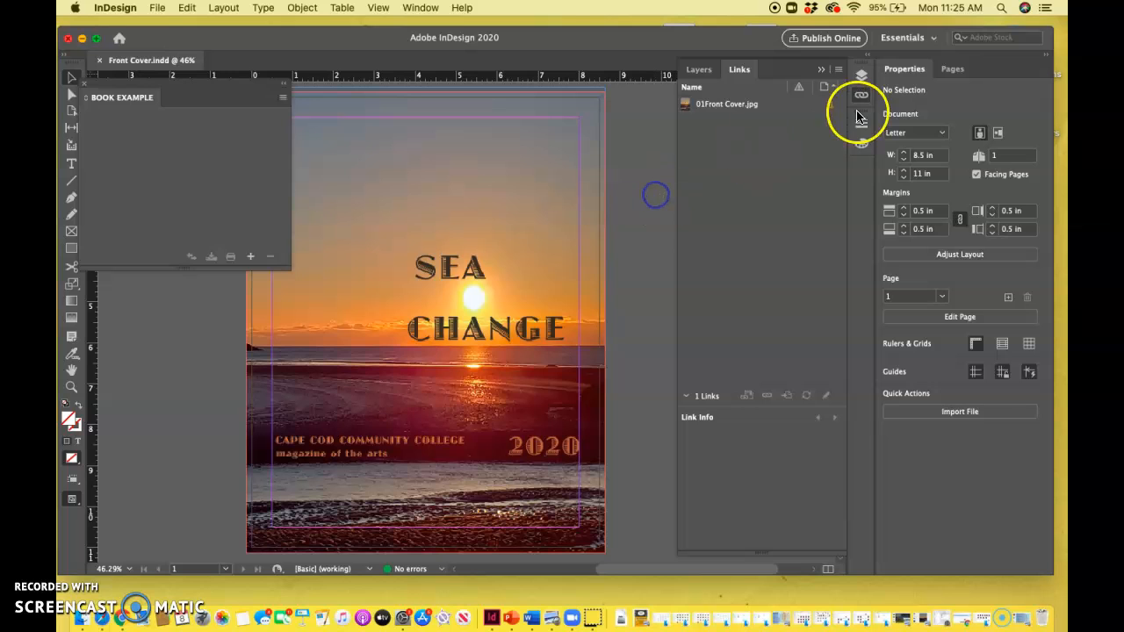
click(116, 107)
drag(116, 107, 967, 68)
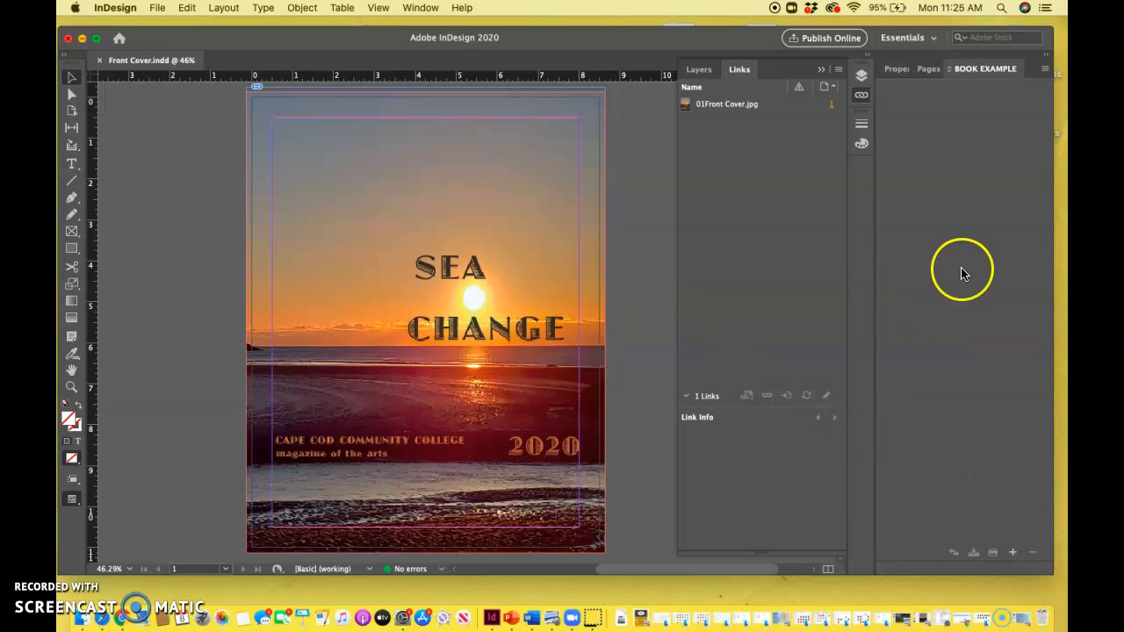
Add Front Cover.indd from the BOOK PAGES folder to the BOOK EXAMPLE book.
click(1013, 555)
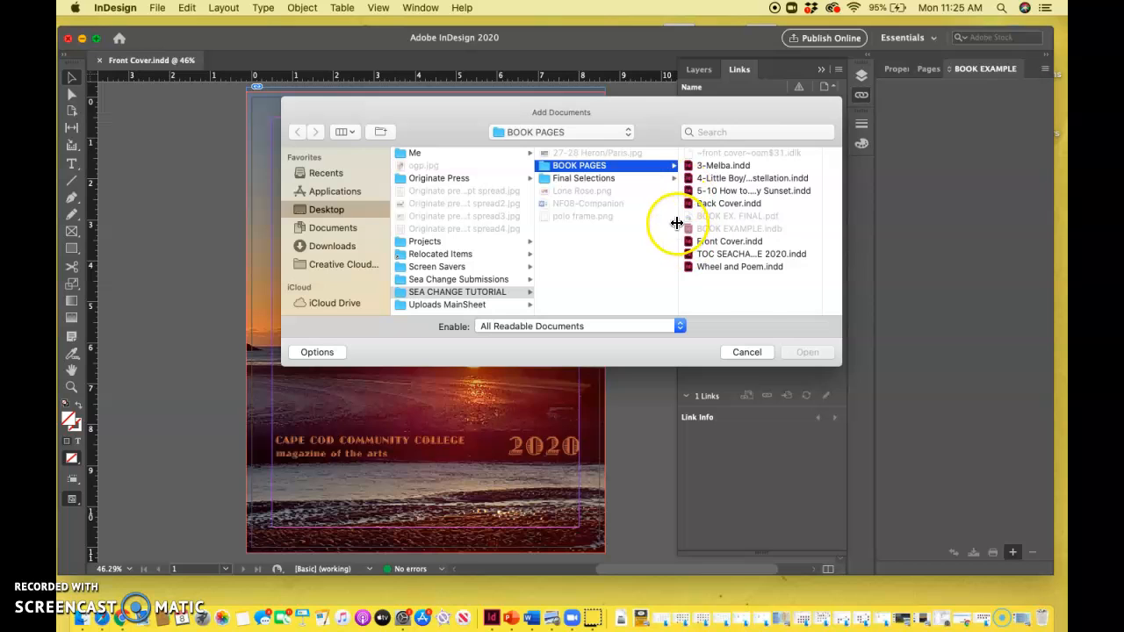
click(734, 241)
click(807, 352)
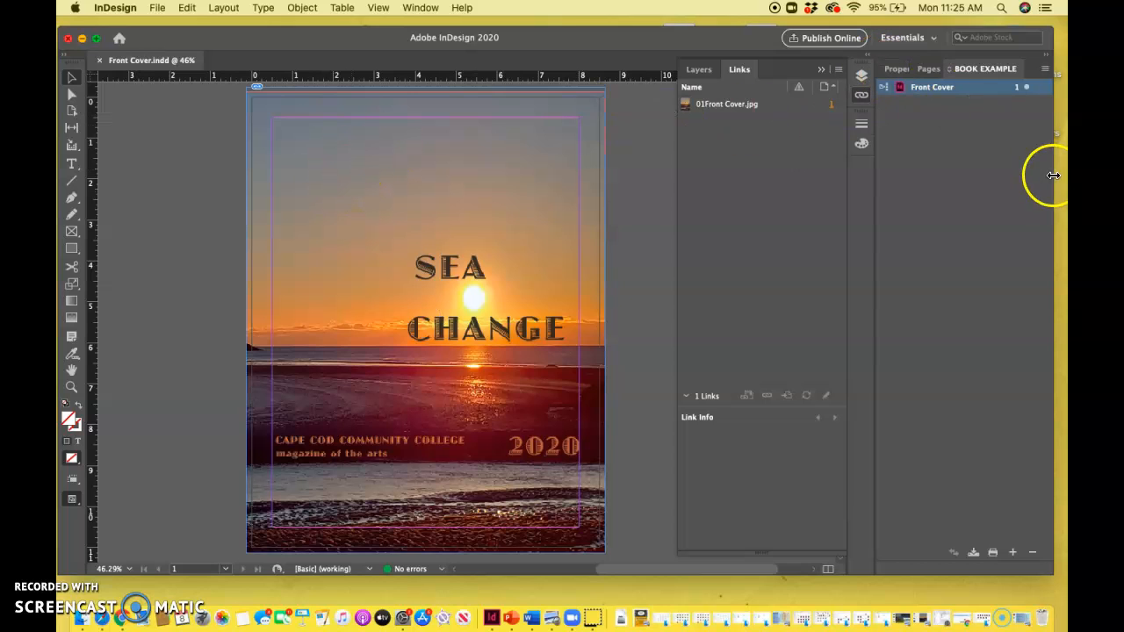
click(973, 95)
click(952, 92)
click(950, 88)
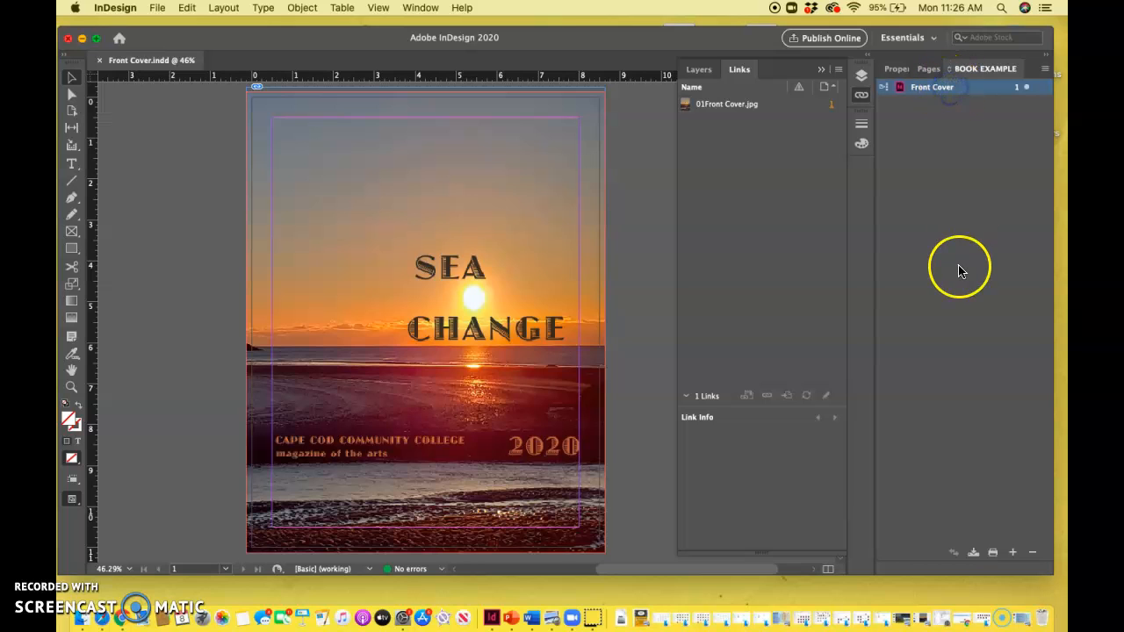
Add Wheel and Poem.indd to the book and open it, dismissing the missing fonts notice.
click(1014, 557)
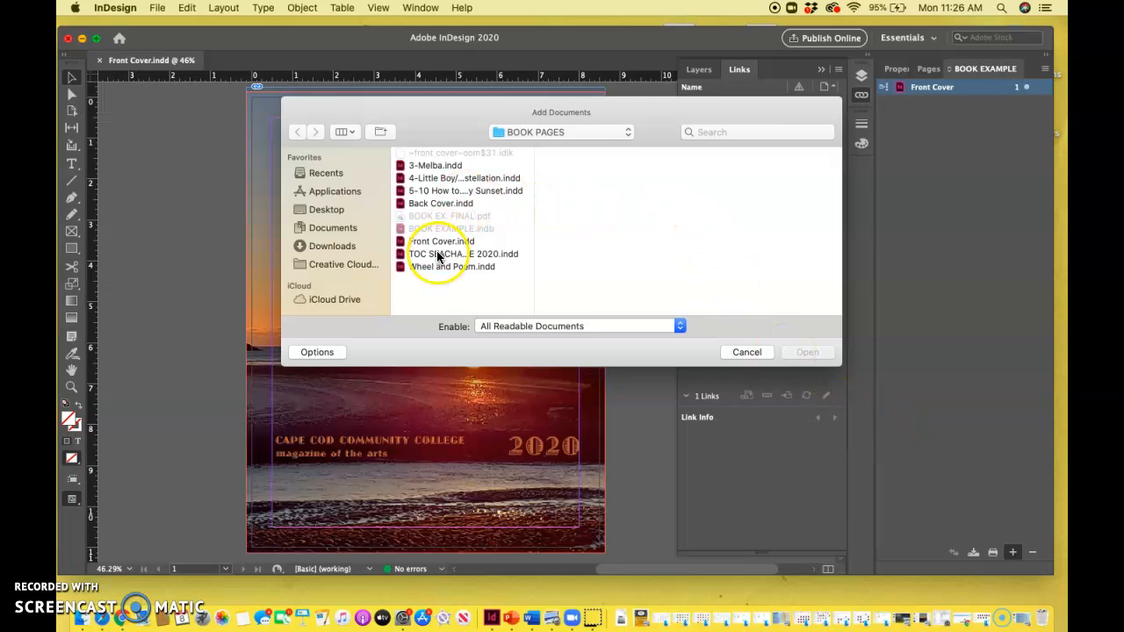
click(431, 266)
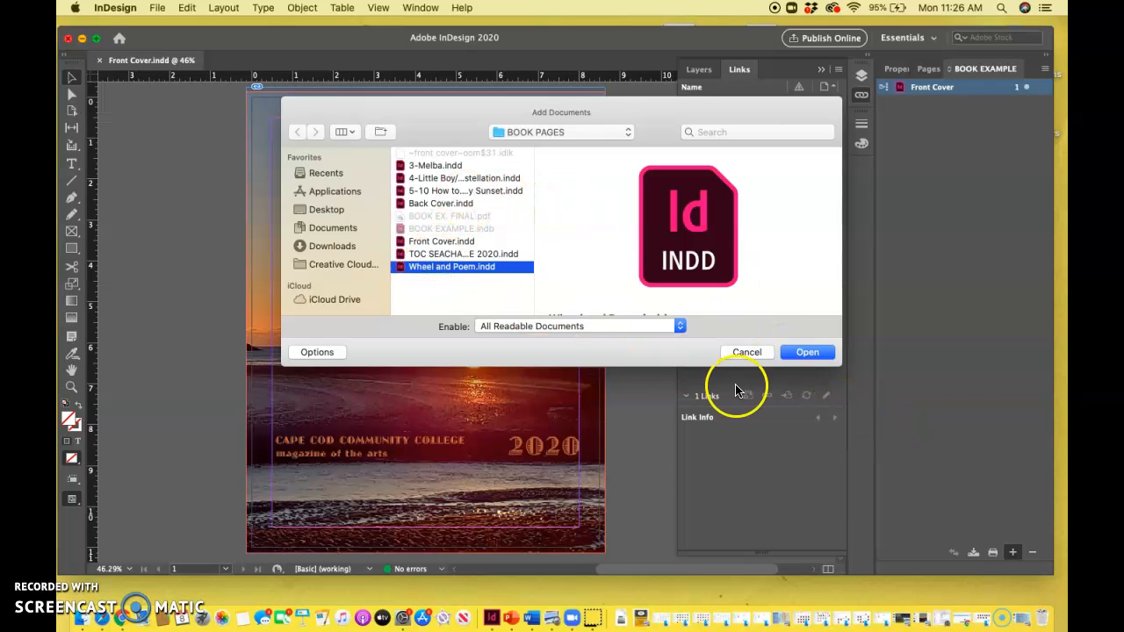
click(808, 352)
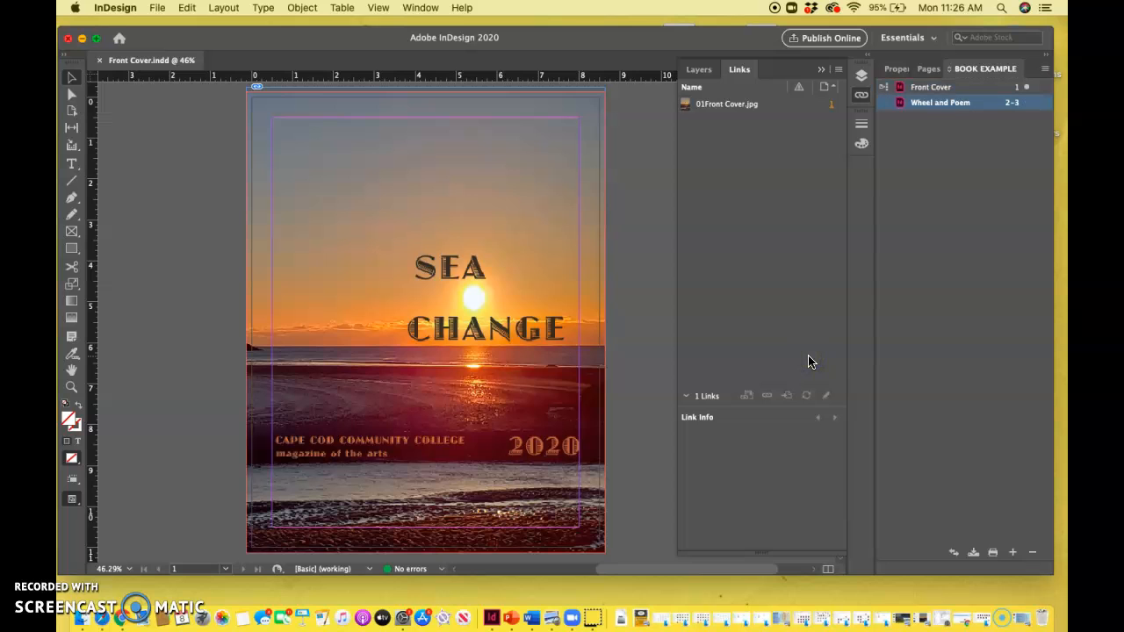
double_click(938, 109)
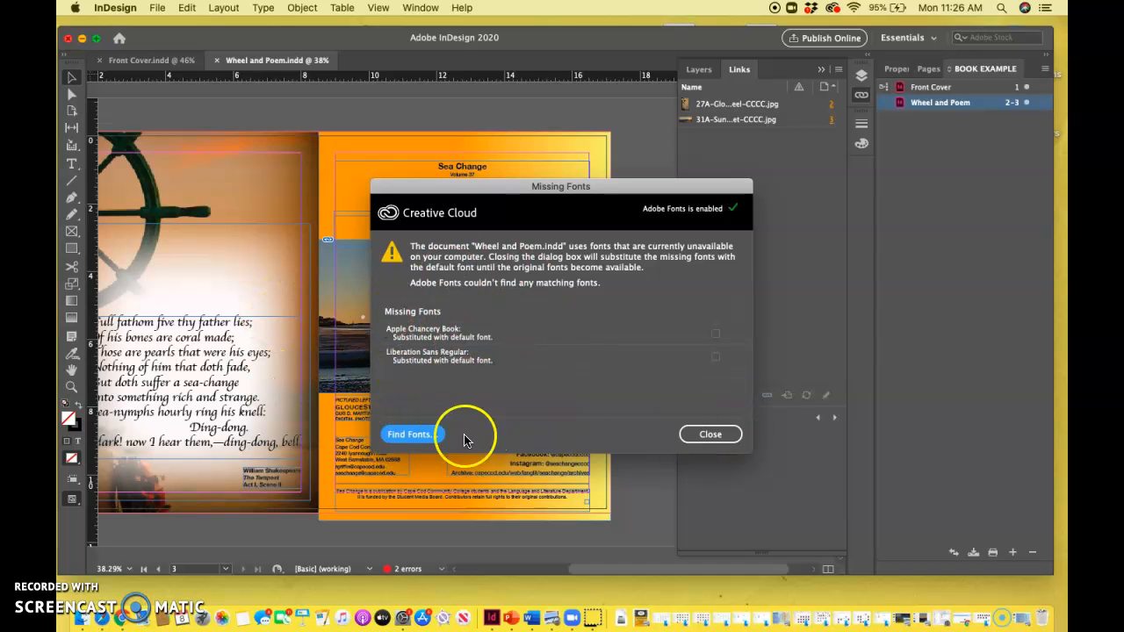
click(734, 435)
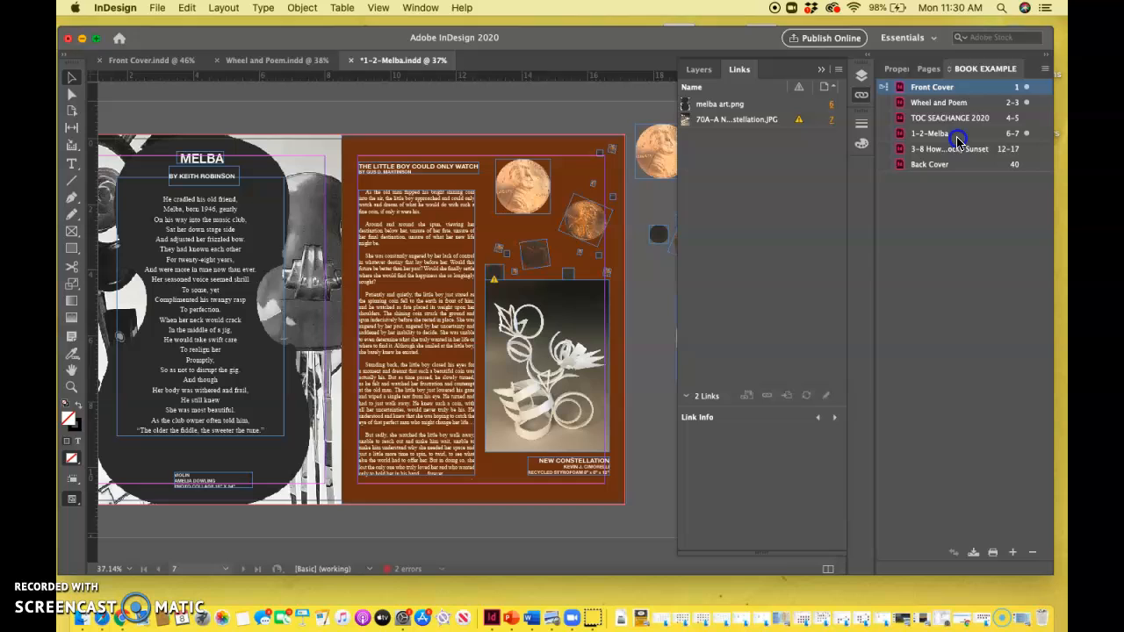
Move 1-2-Melba below 3-8 How to.../Rocky Sunset in the book order and return it to its place after TOC SEACHANGE 2020.
click(955, 134)
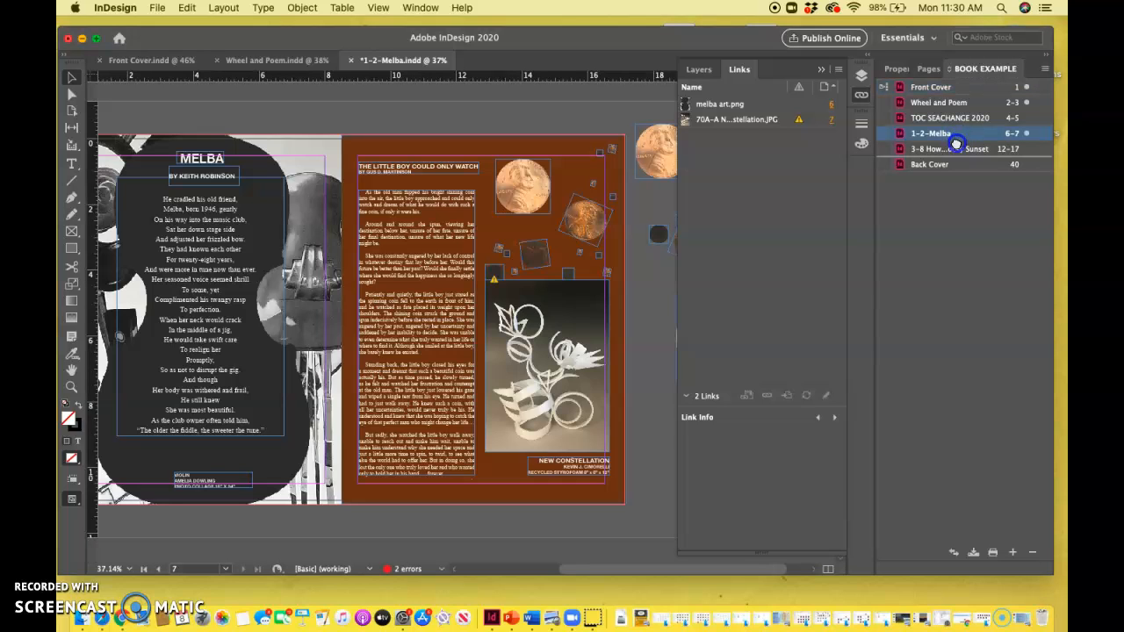
drag(955, 149, 955, 149)
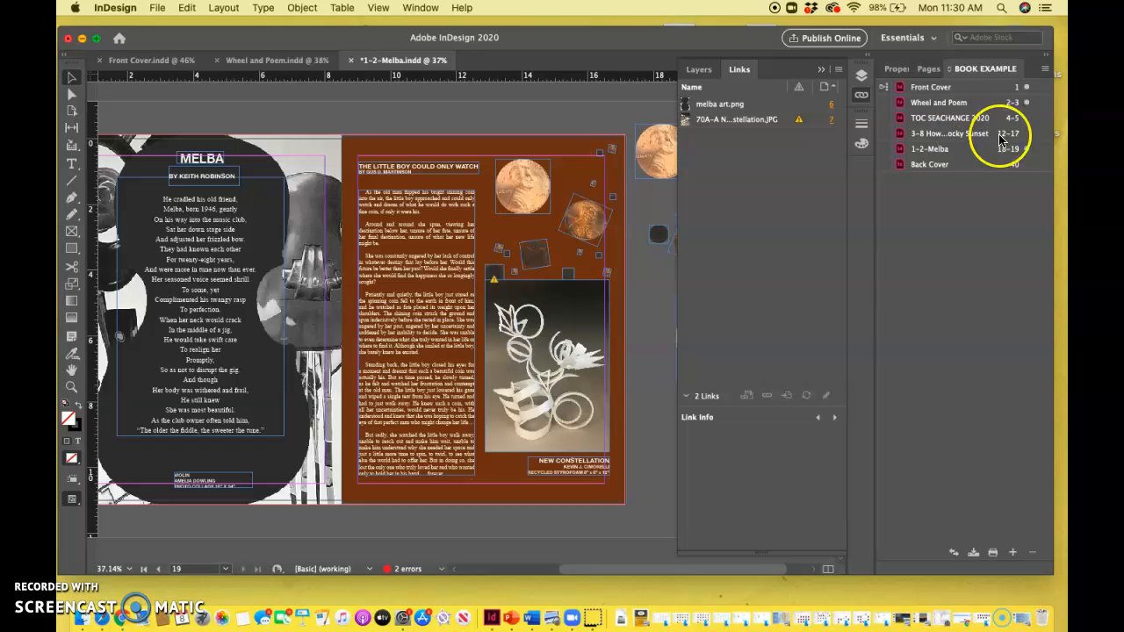
drag(968, 149, 929, 123)
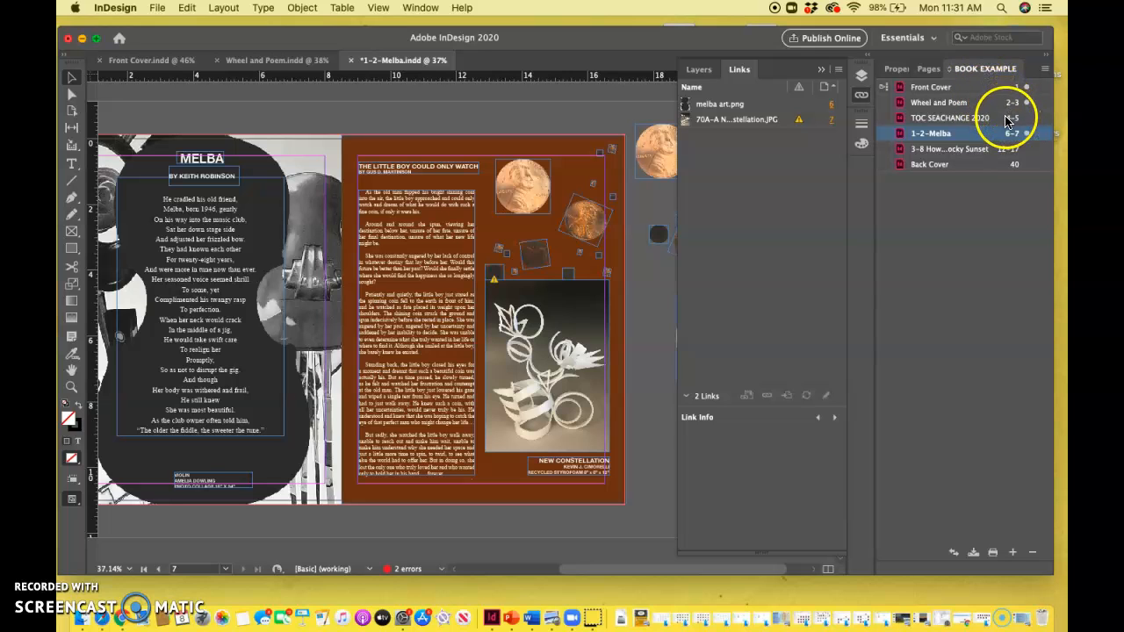
Open 3-8 How to.../Rocky Sunset from the book, dismiss the missing fonts notice, and inspect the printed page number up close.
click(949, 150)
double_click(909, 151)
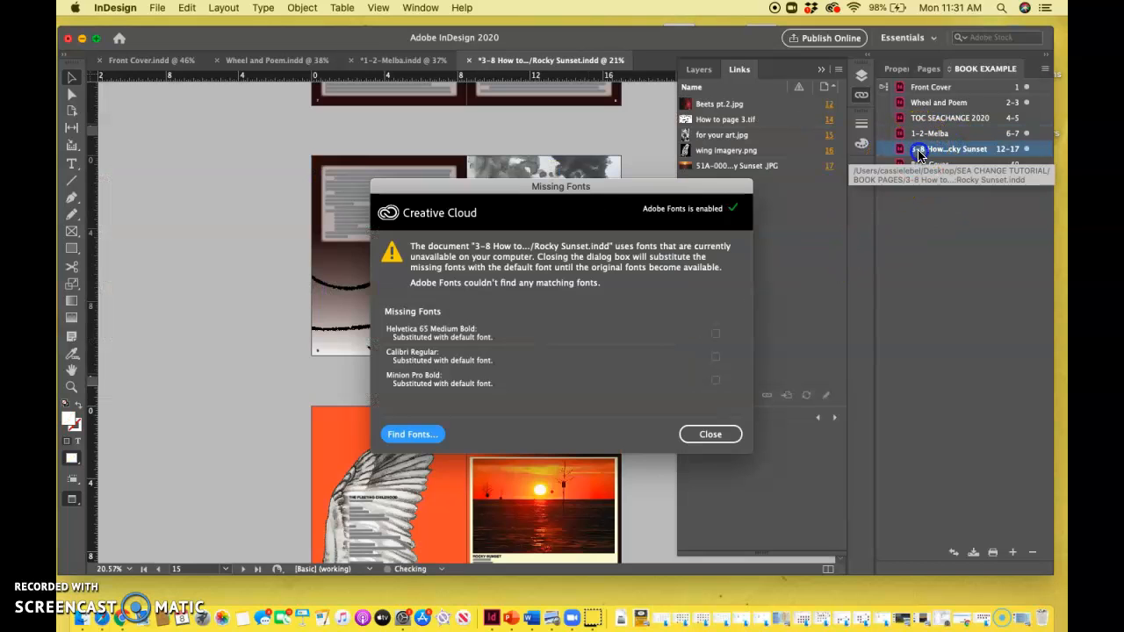
click(710, 435)
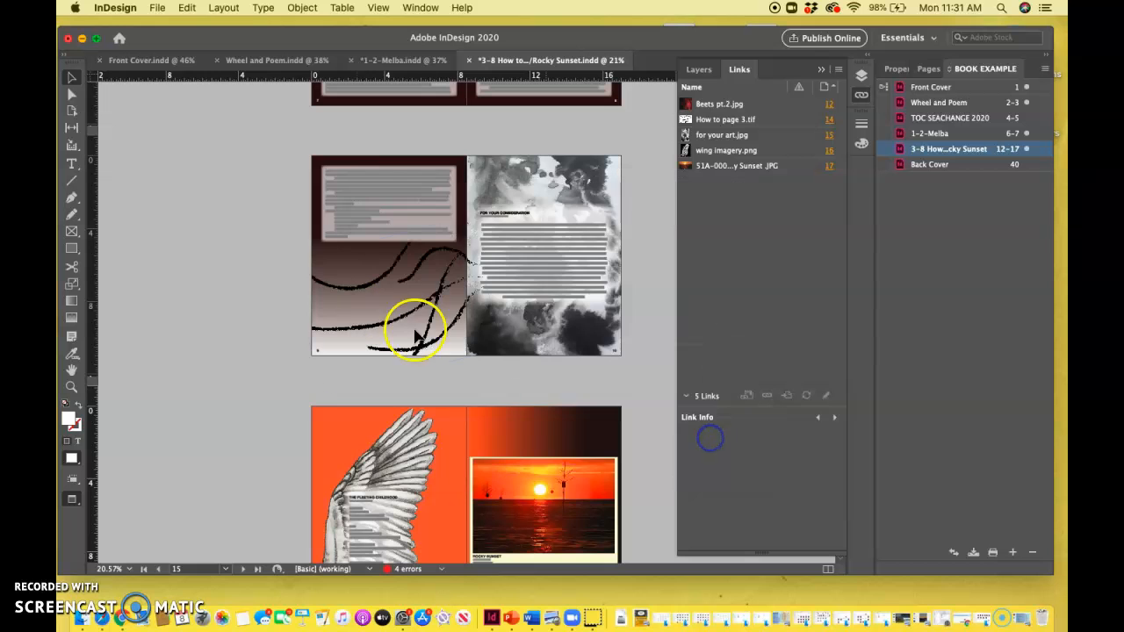
scroll(312, 354, up, 3)
click(312, 355)
scroll(311, 354, up, 4)
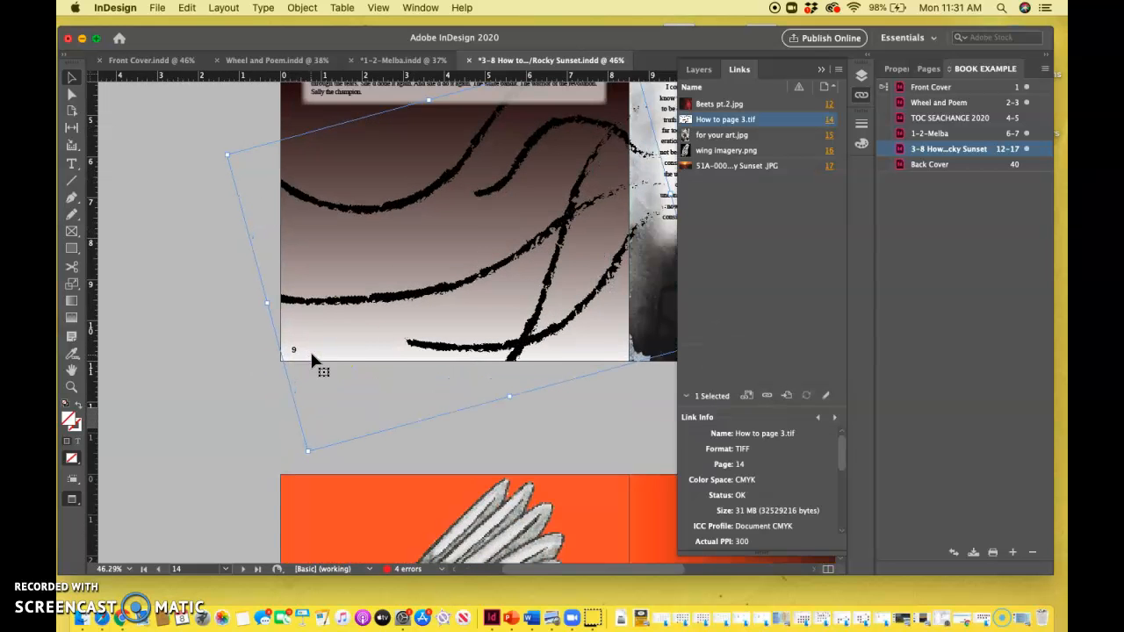
Open the 1-2-Melba and TOC SEACHANGE 2020 documents from the book and review their spreads, ending on 1-2-Melba.
double_click(911, 134)
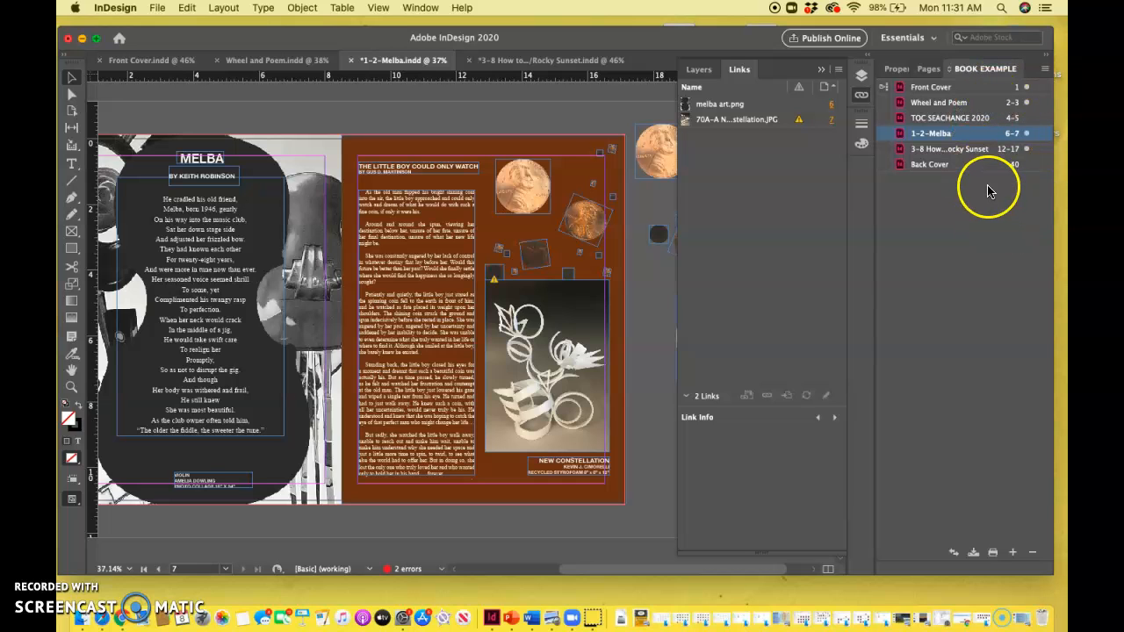
click(72, 567)
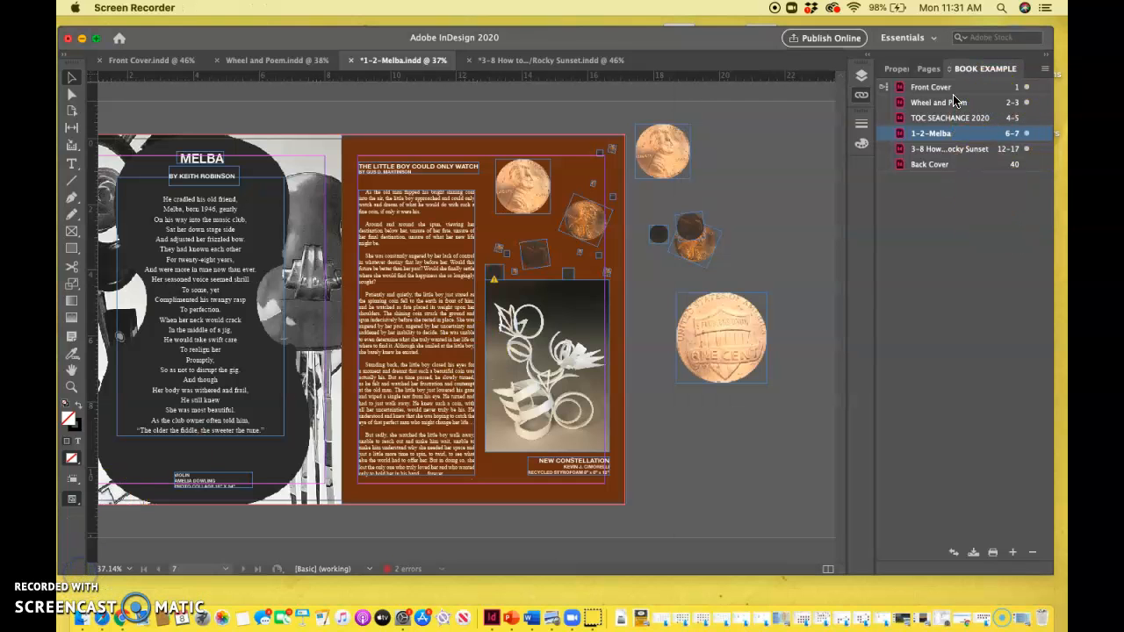
click(937, 120)
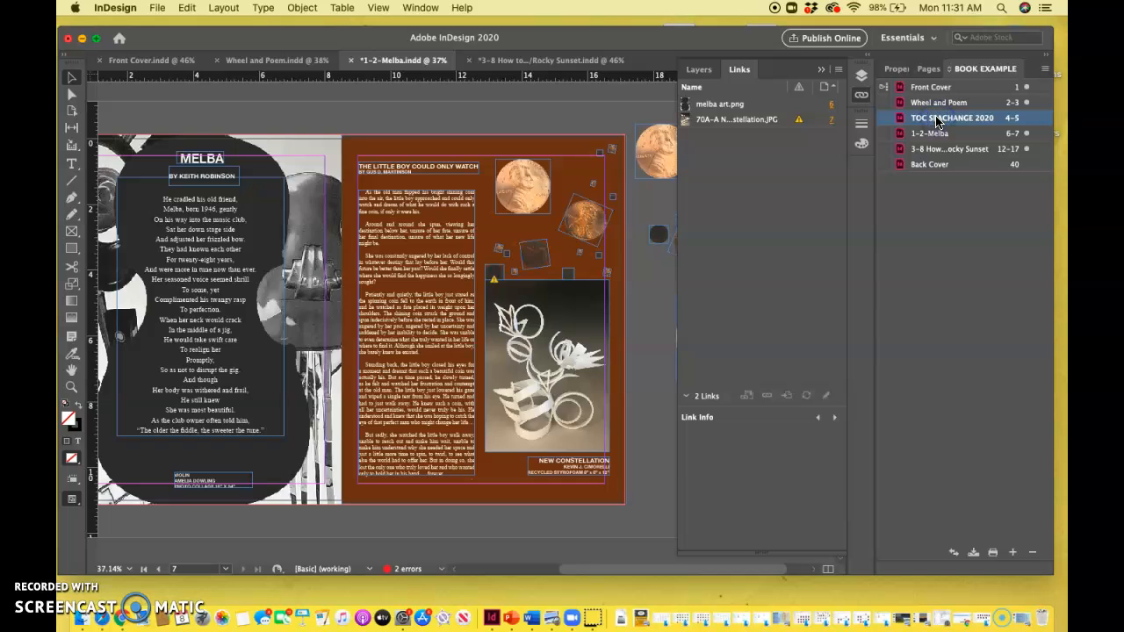
double_click(937, 121)
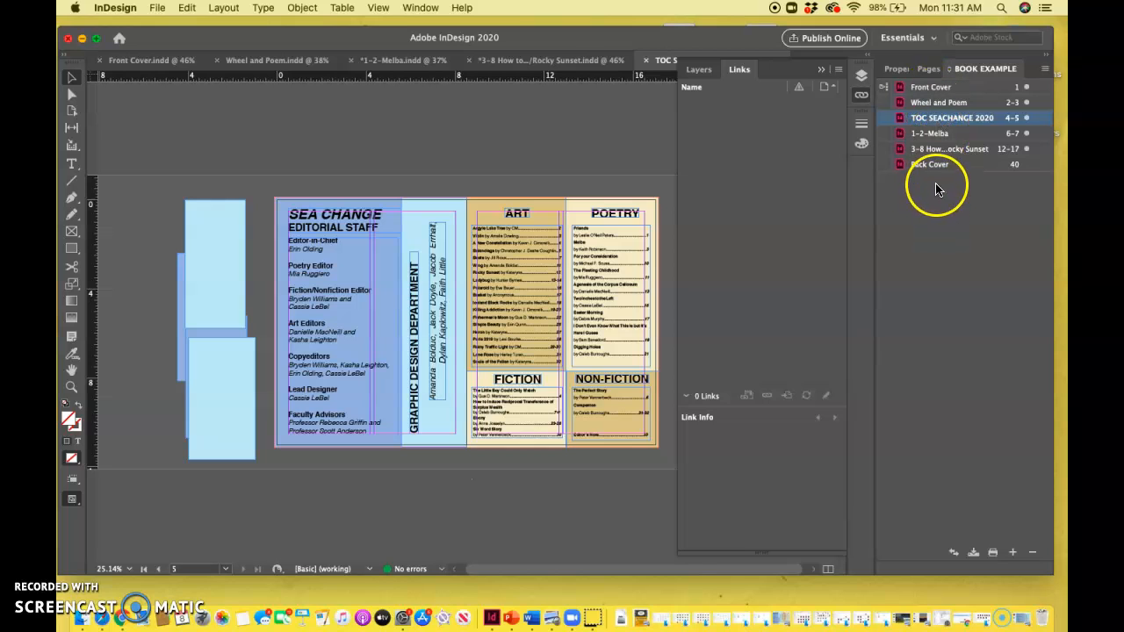
double_click(934, 136)
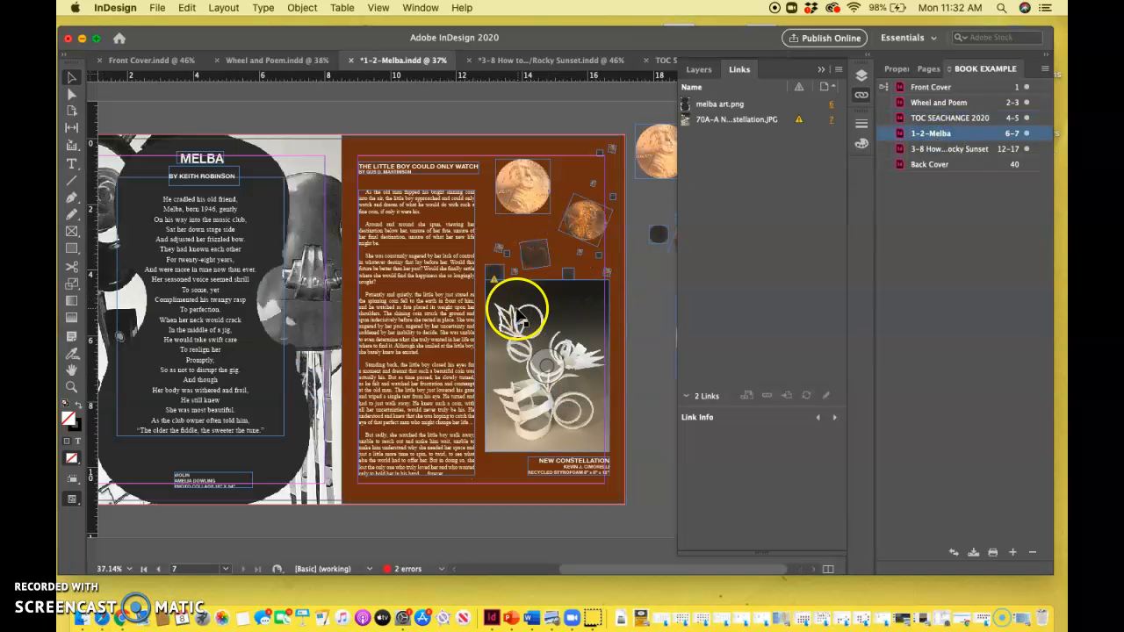
Update the modified link of the New Constellation sculpture image on page 7 of 1-2-Melba.
scroll(505, 294, up, 3)
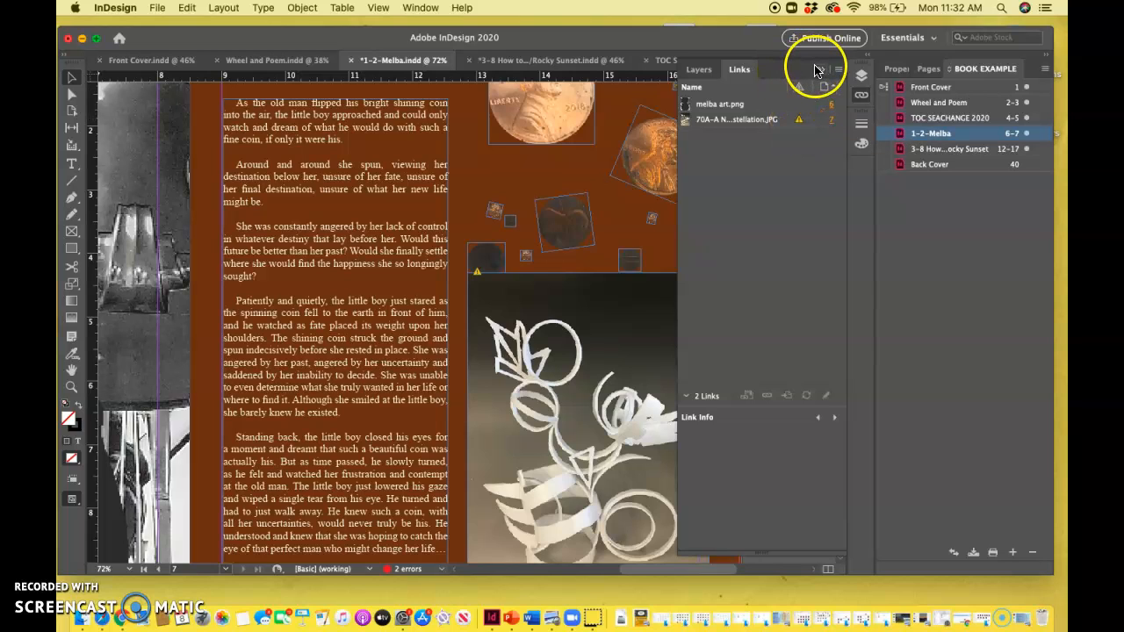
click(860, 98)
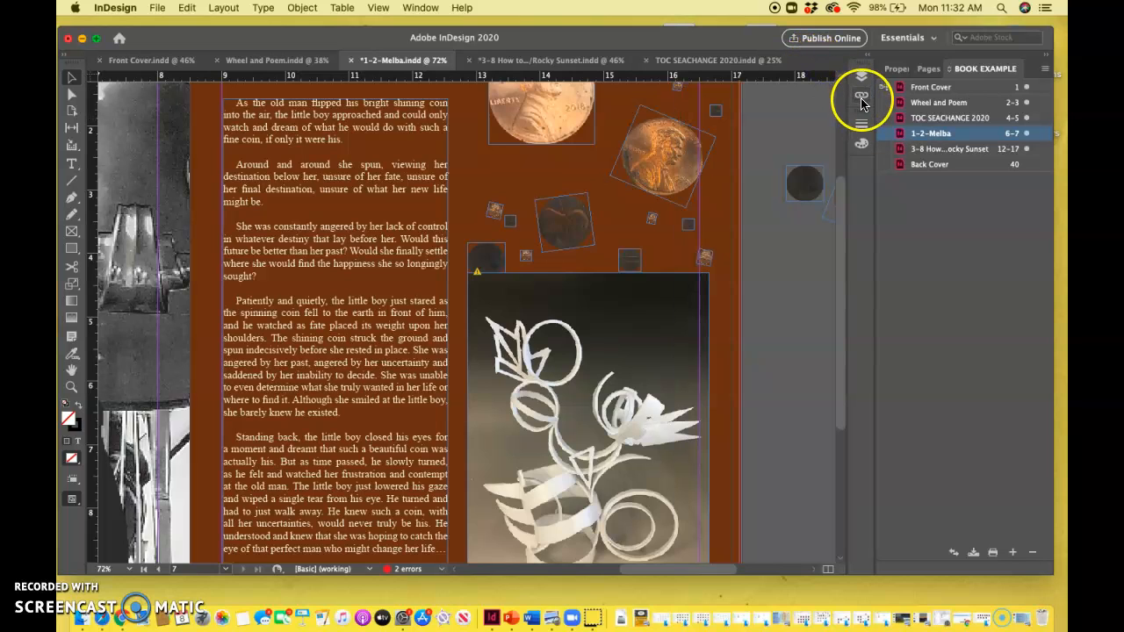
click(860, 99)
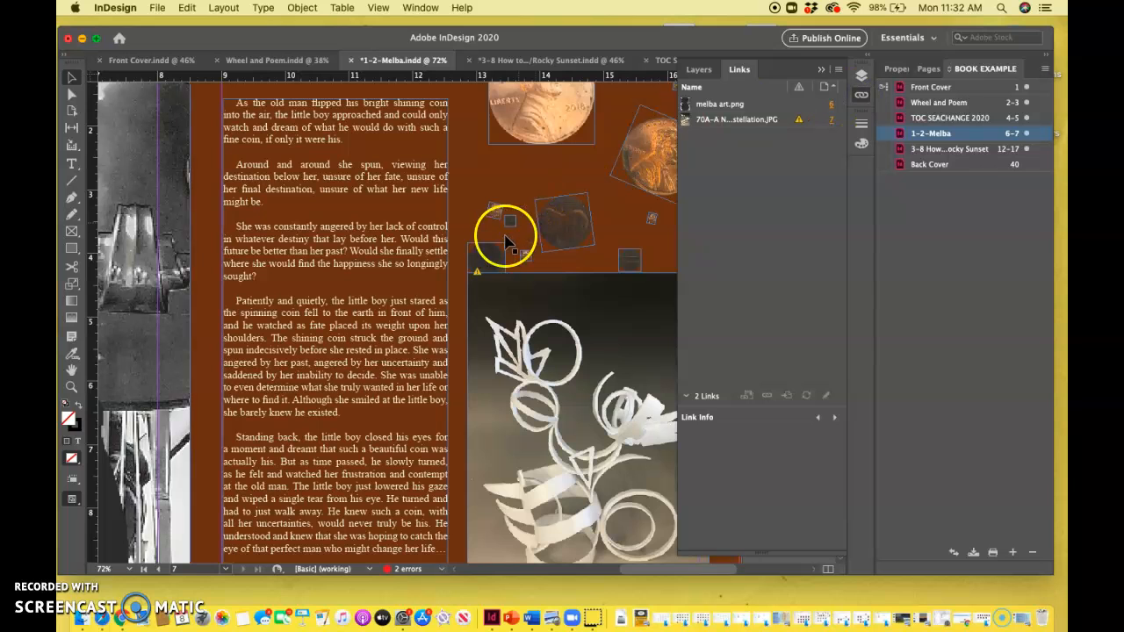
click(477, 272)
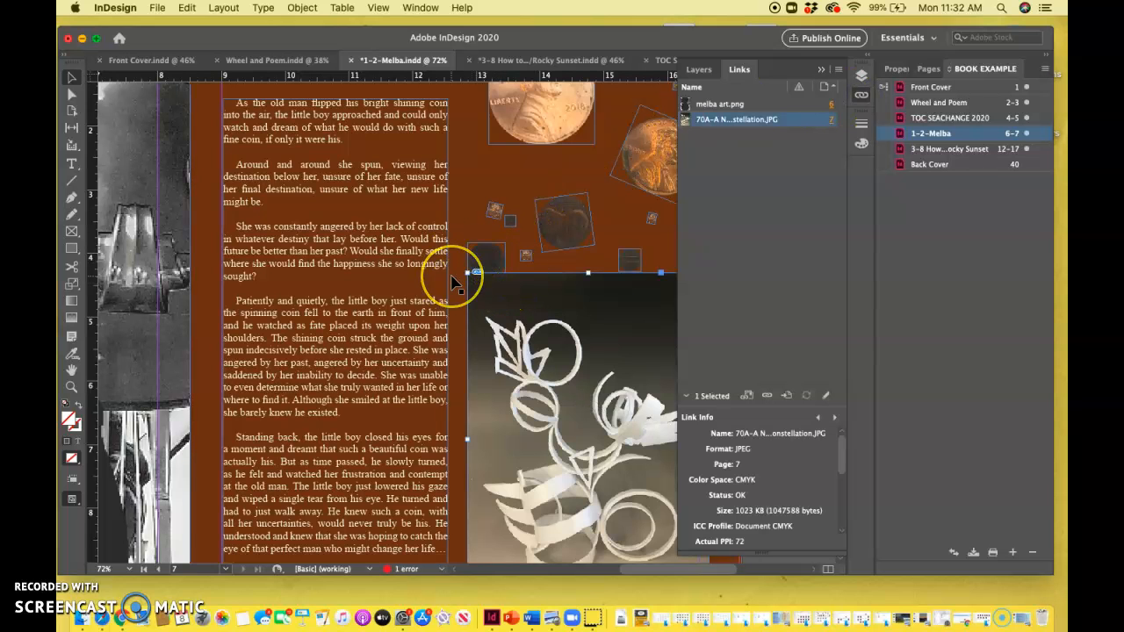
scroll(452, 276, down, 5)
scroll(453, 281, down, 1)
click(606, 297)
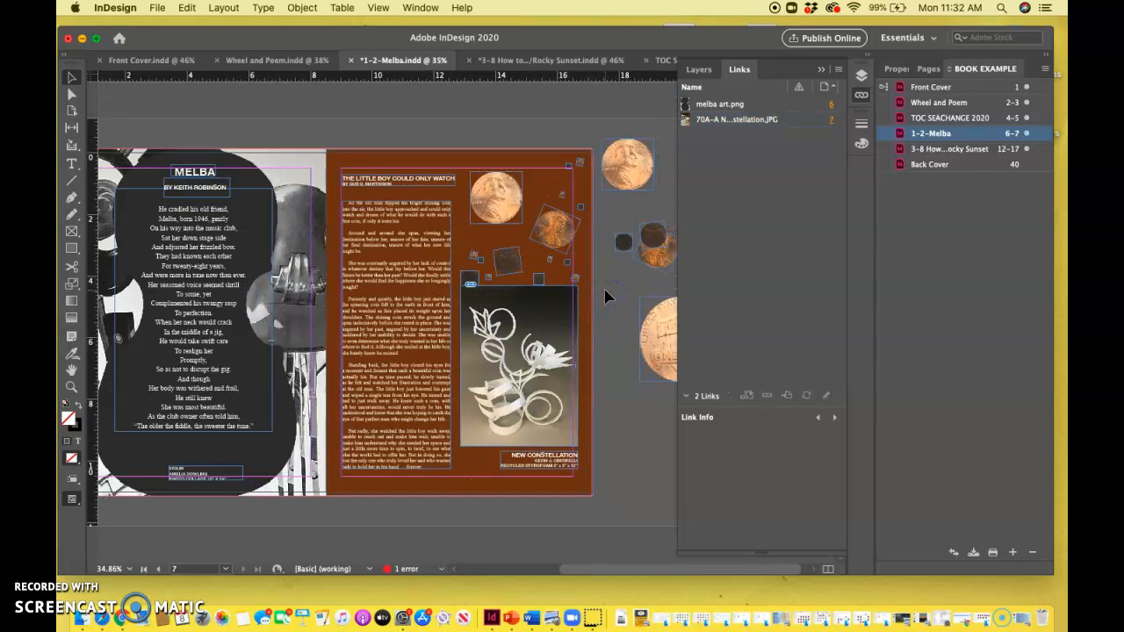
scroll(427, 296, up, 4)
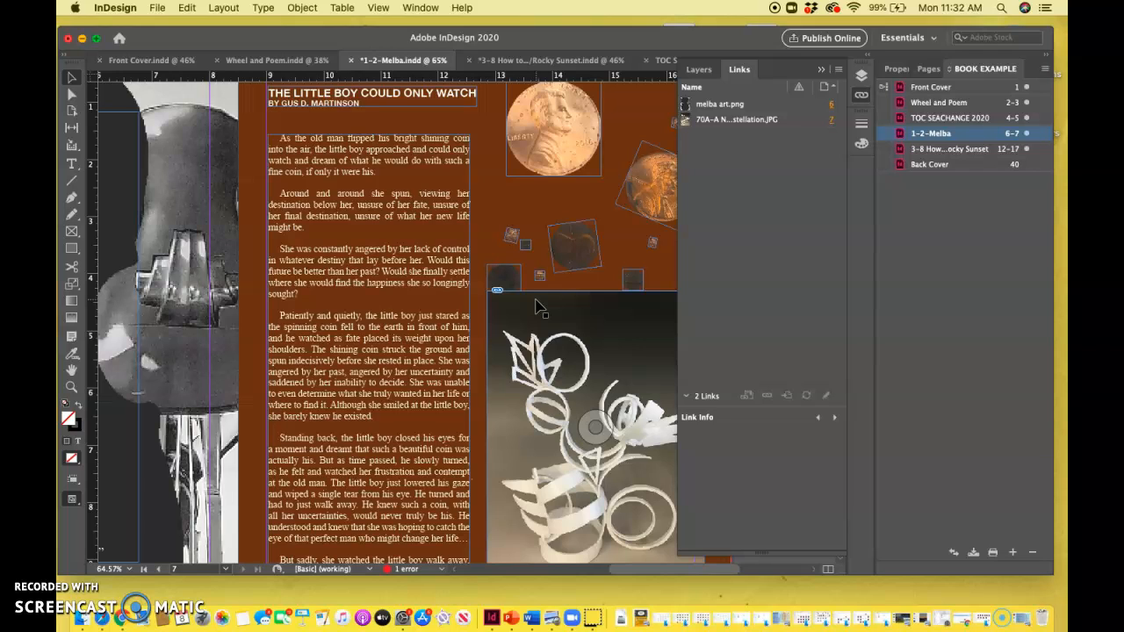
click(81, 571)
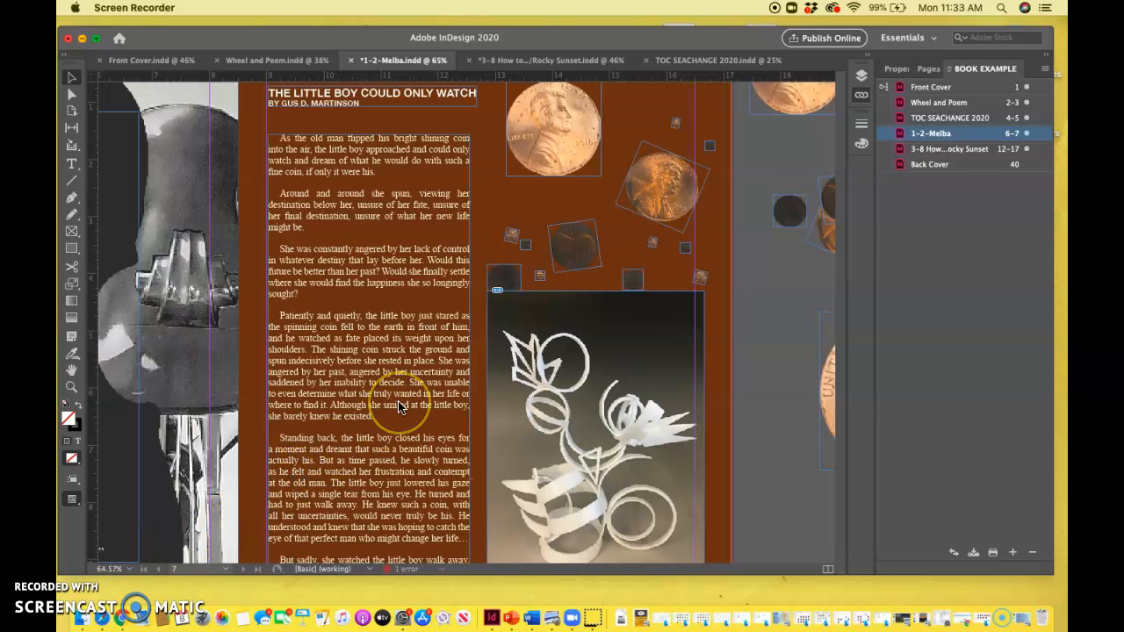
Examine the text formatting of the title "THE LITTLE BOY COULD ONLY WATCH" and look over the rest of page 7.
click(398, 292)
key(t)
click(369, 173)
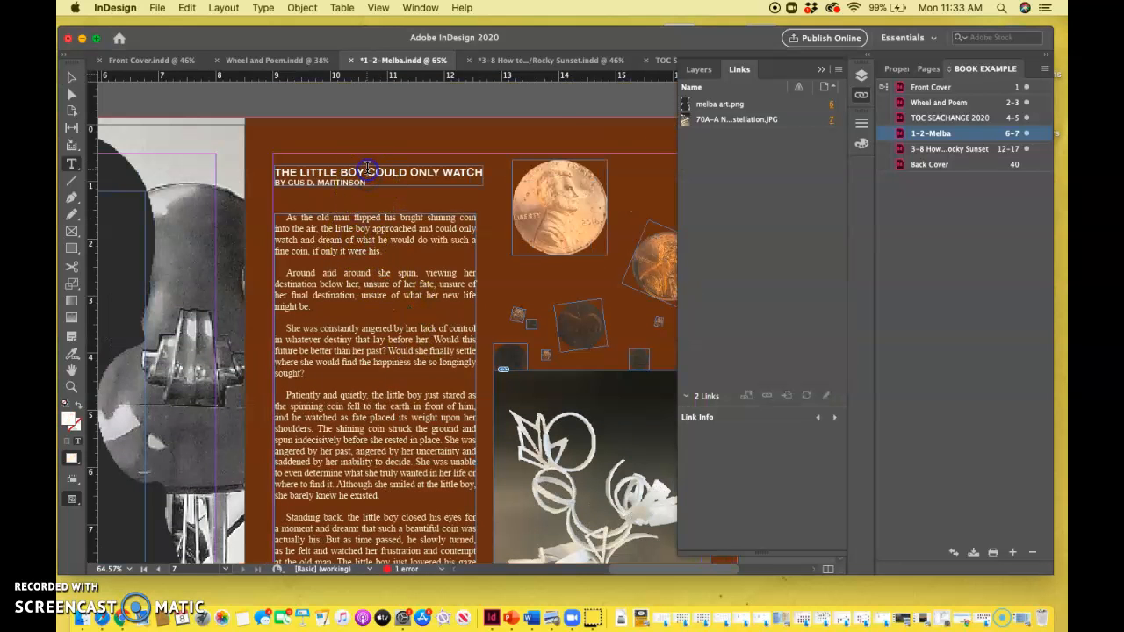
click(898, 69)
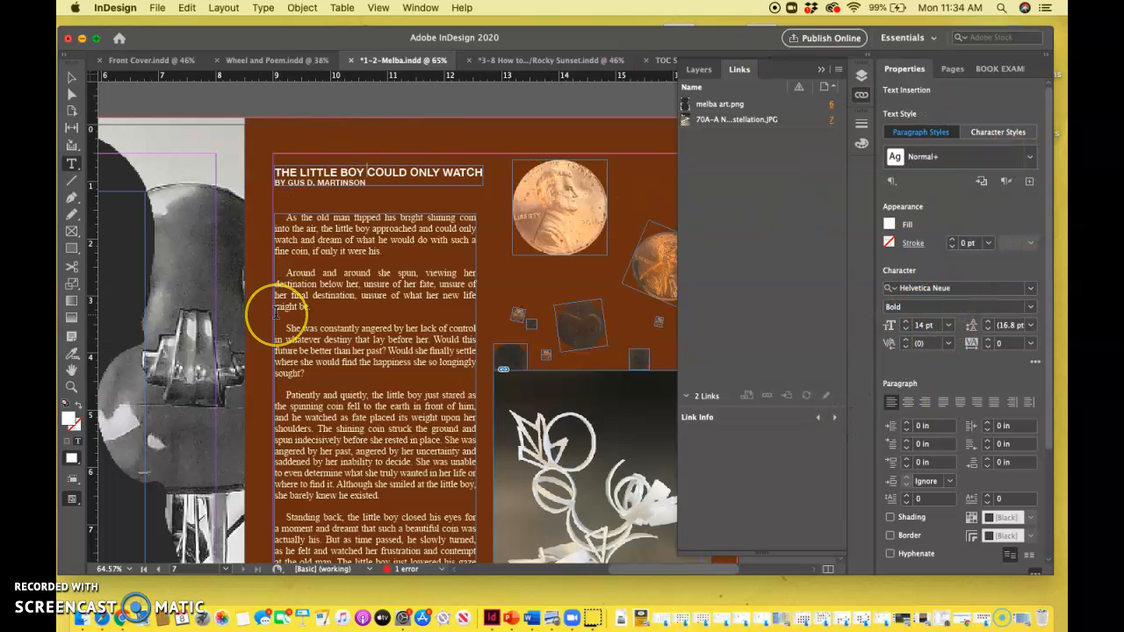
scroll(276, 311, down, 2)
scroll(276, 312, right, 2)
scroll(276, 312, down, 3)
scroll(276, 312, right, 2)
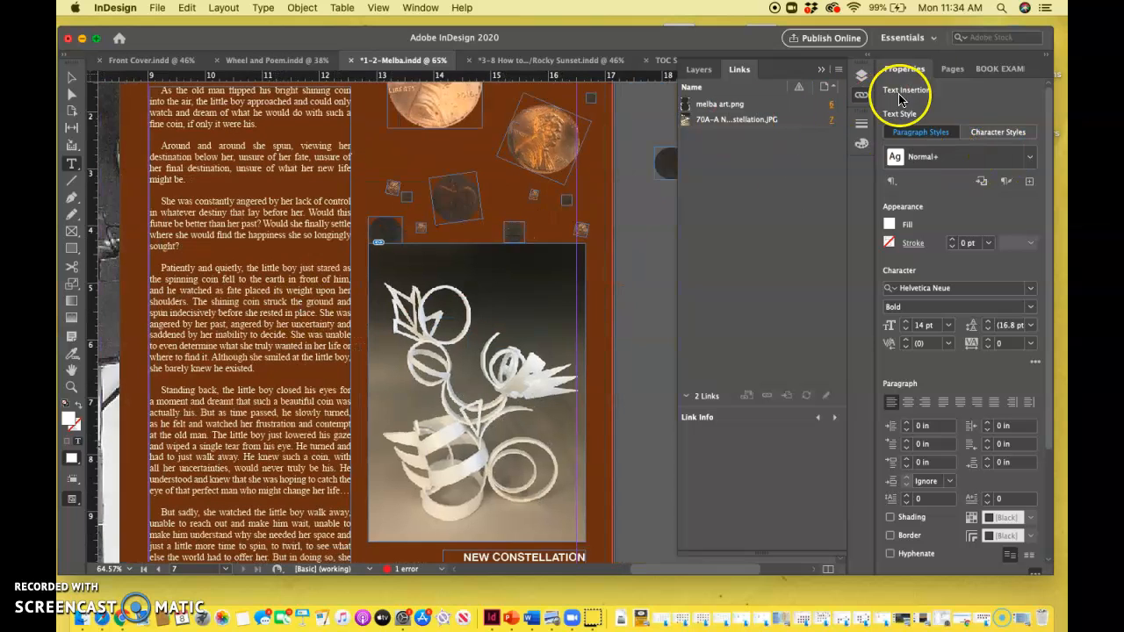
Open Wheel and Poem from the book and check page 3 in preview mode, returning to the normal view.
click(993, 70)
double_click(964, 104)
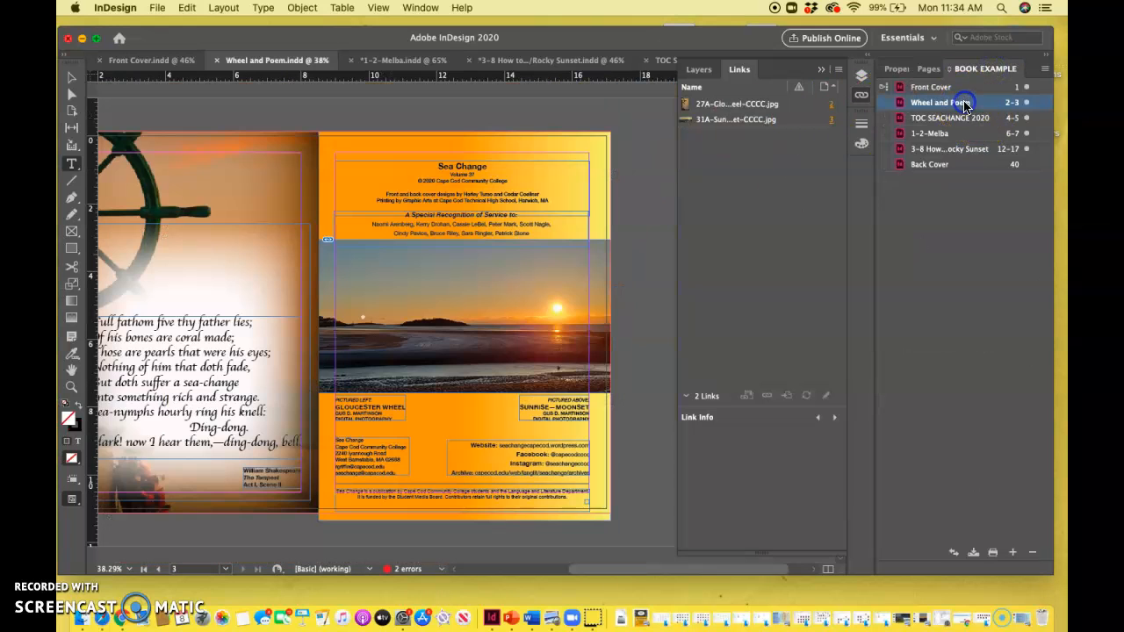
scroll(464, 145, up, 3)
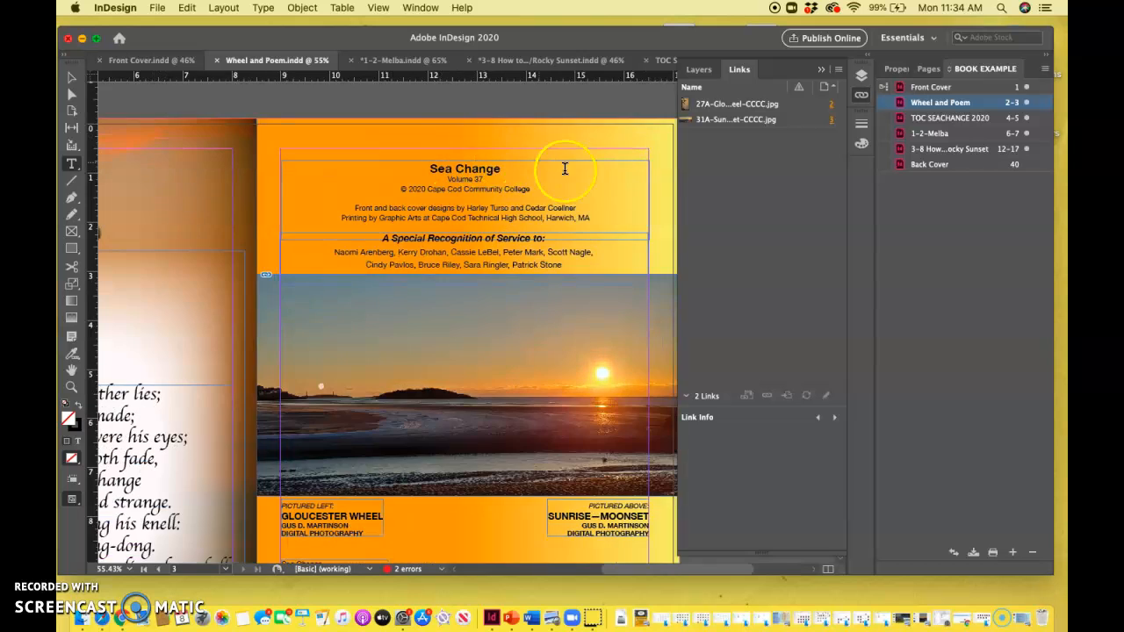
scroll(578, 174, down, 2)
scroll(578, 174, right, 3)
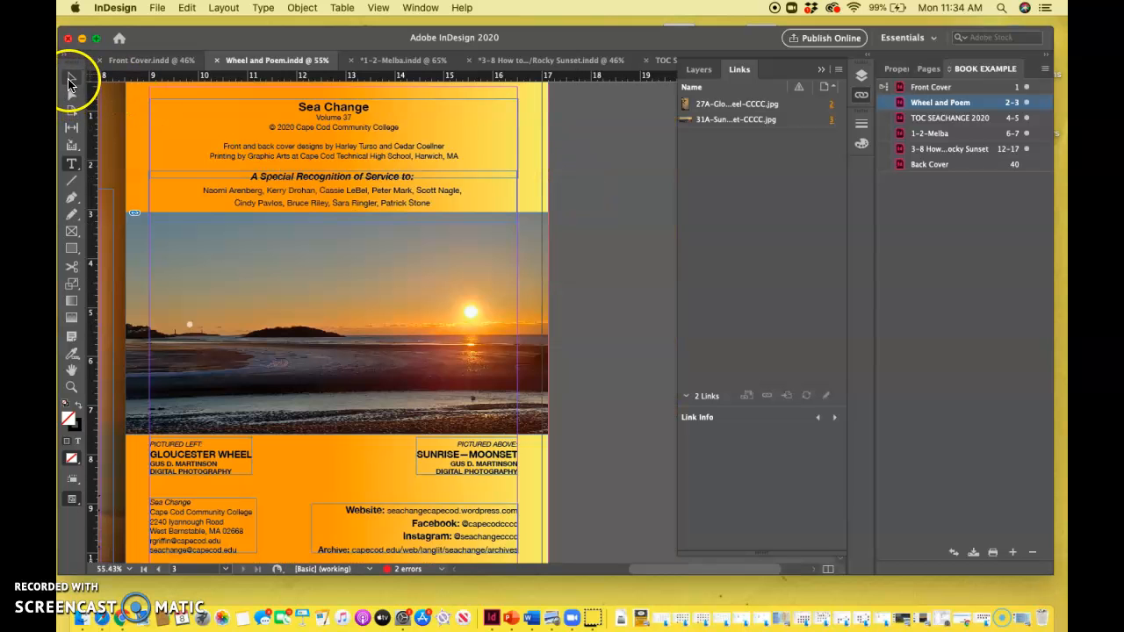
key(w)
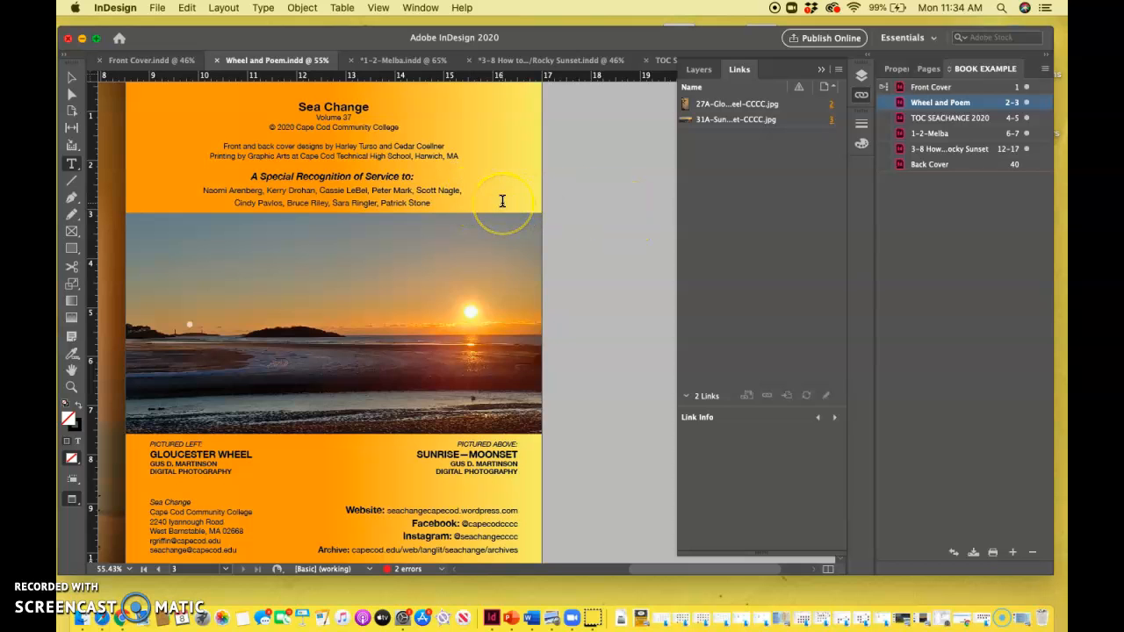
key(w)
Pull the gradient background's outer edge on page 3 in from the bleed line to inside the trim, and extend it back to the bleed line.
scroll(583, 254, up, 3)
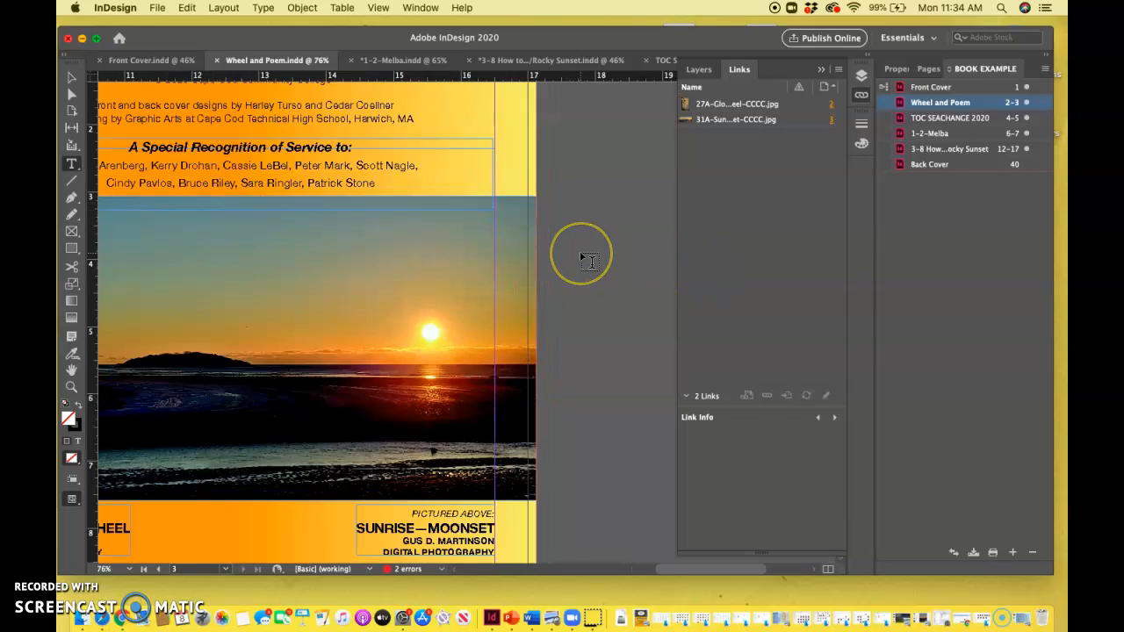
click(71, 78)
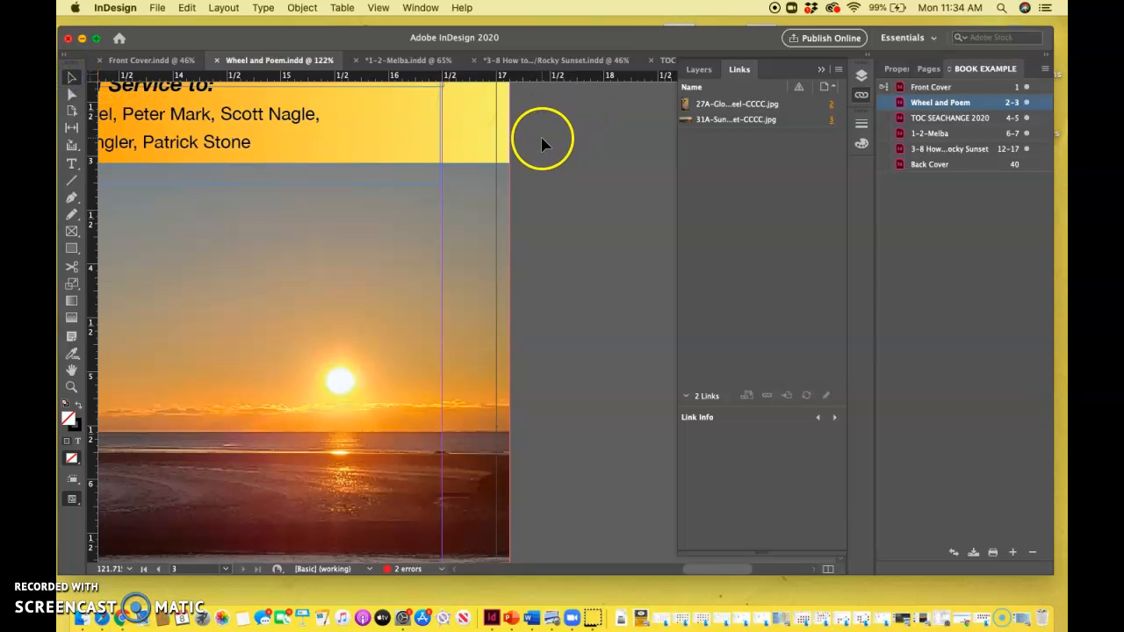
click(490, 165)
click(500, 149)
drag(510, 438, 487, 440)
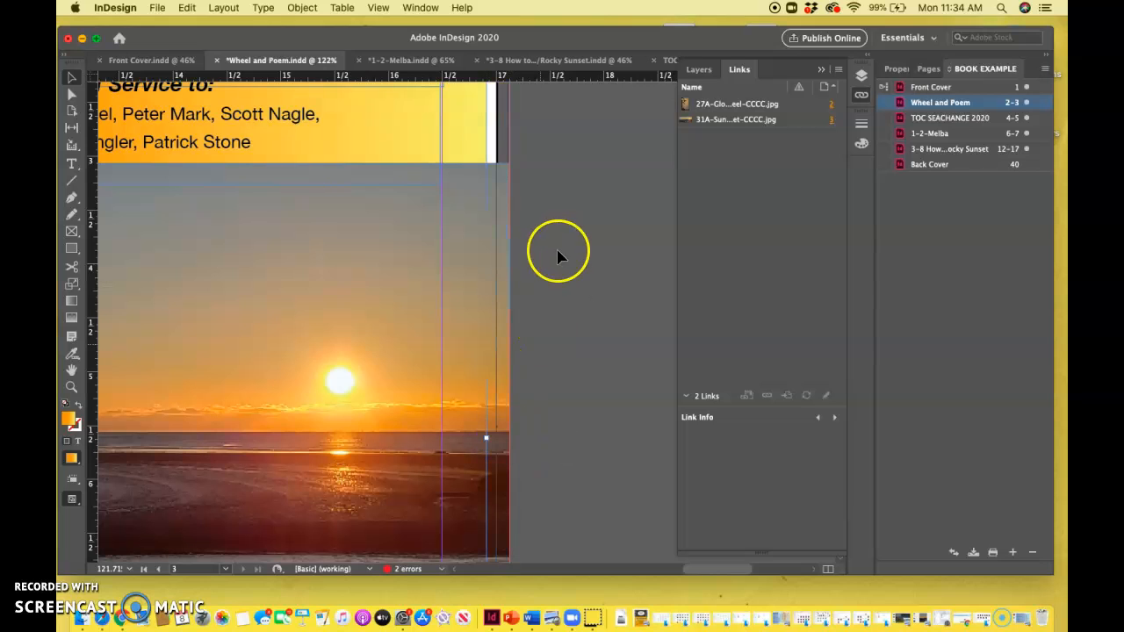
scroll(557, 254, up, 5)
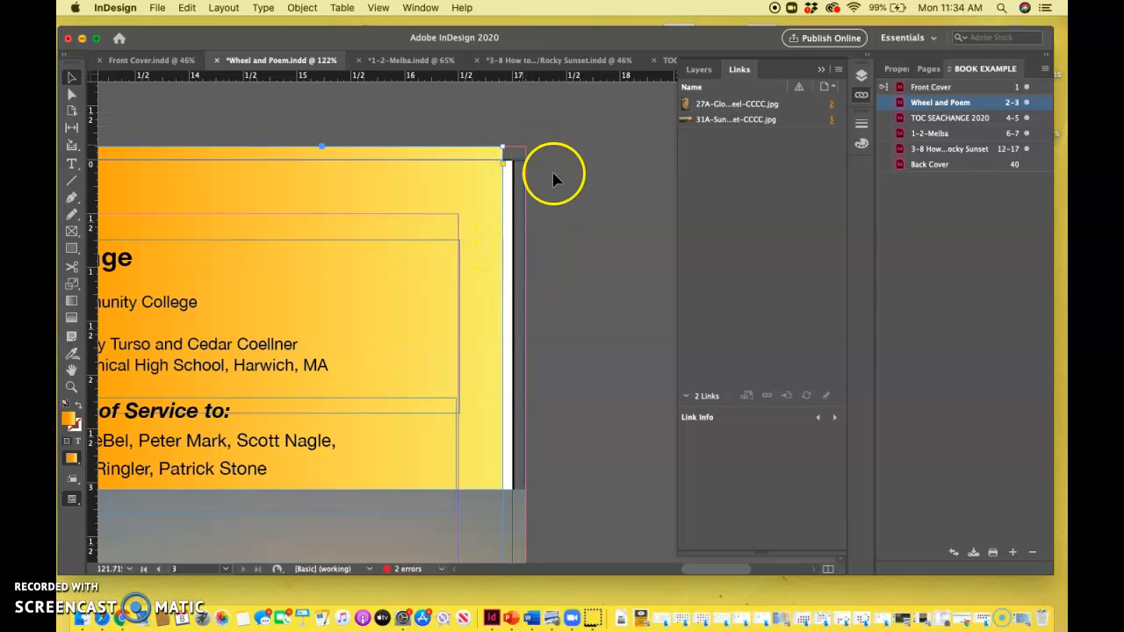
scroll(510, 289, down, 10)
scroll(509, 293, up, 4)
click(494, 190)
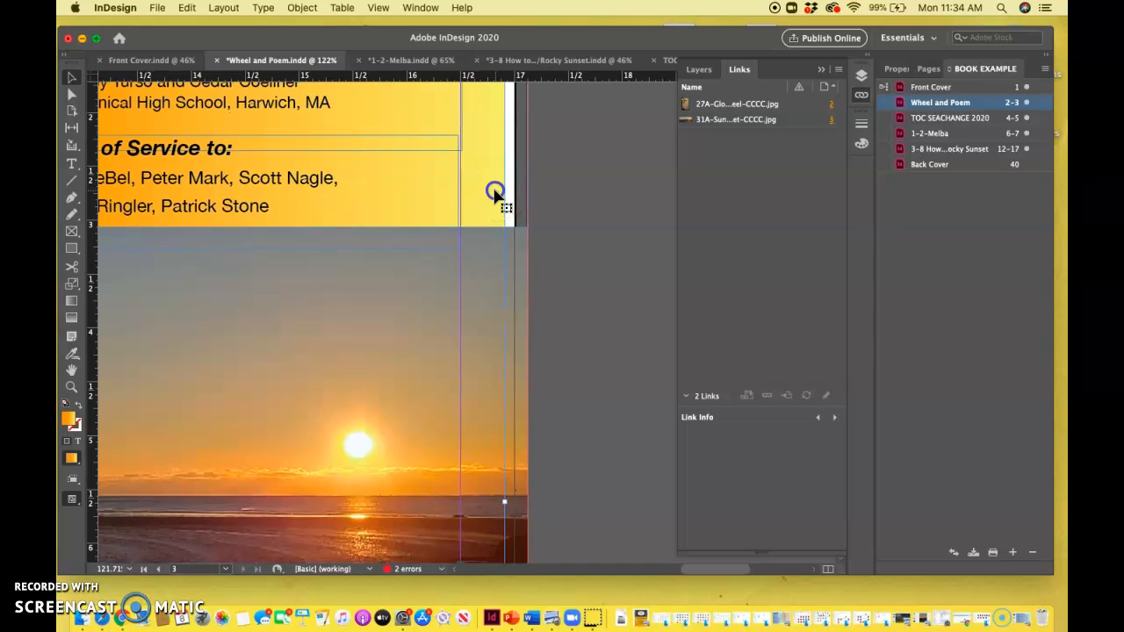
drag(505, 502, 527, 501)
click(313, 395)
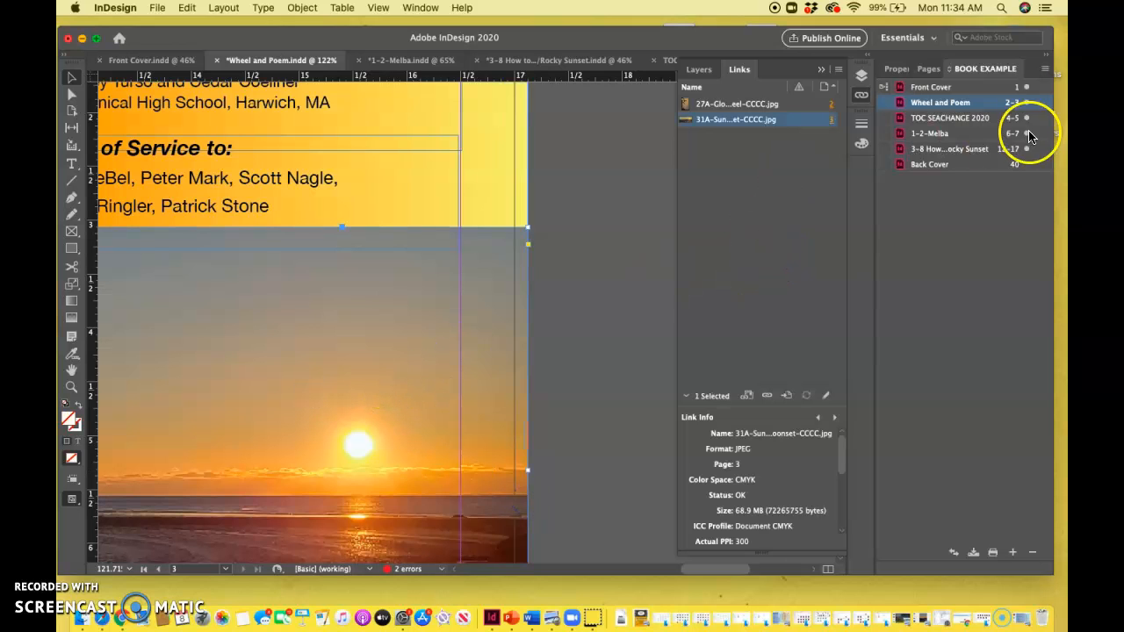
Review the 3-8 How to.../Rocky Sunset, 1-2-Melba and Wheel and Poem documents by opening each from the book.
double_click(954, 150)
double_click(944, 134)
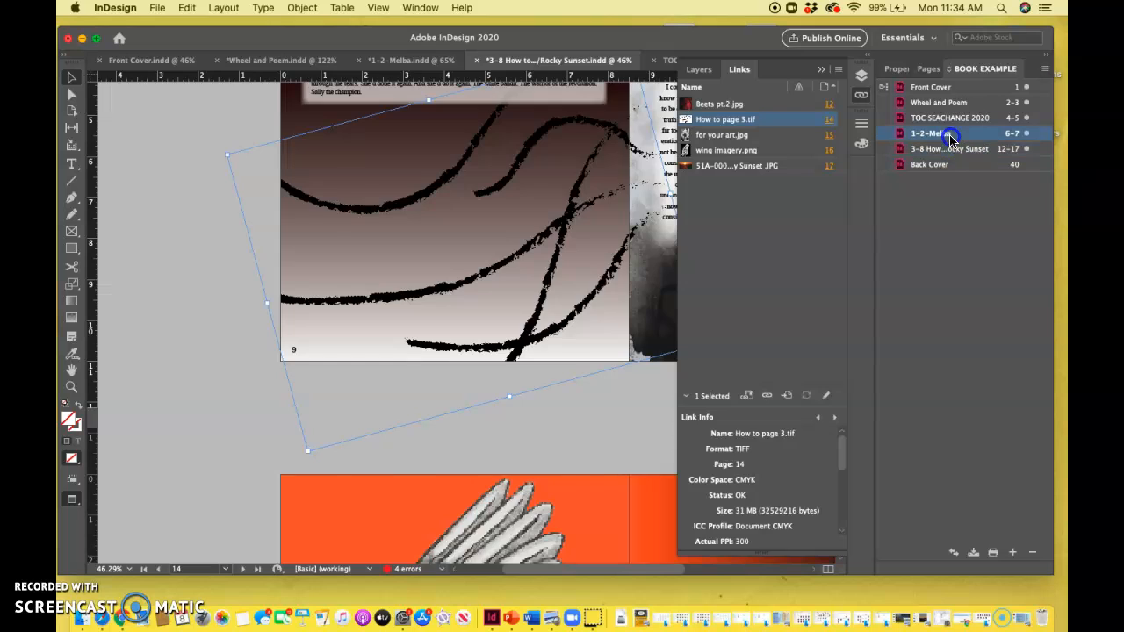
scroll(576, 309, down, 2)
scroll(575, 307, down, 2)
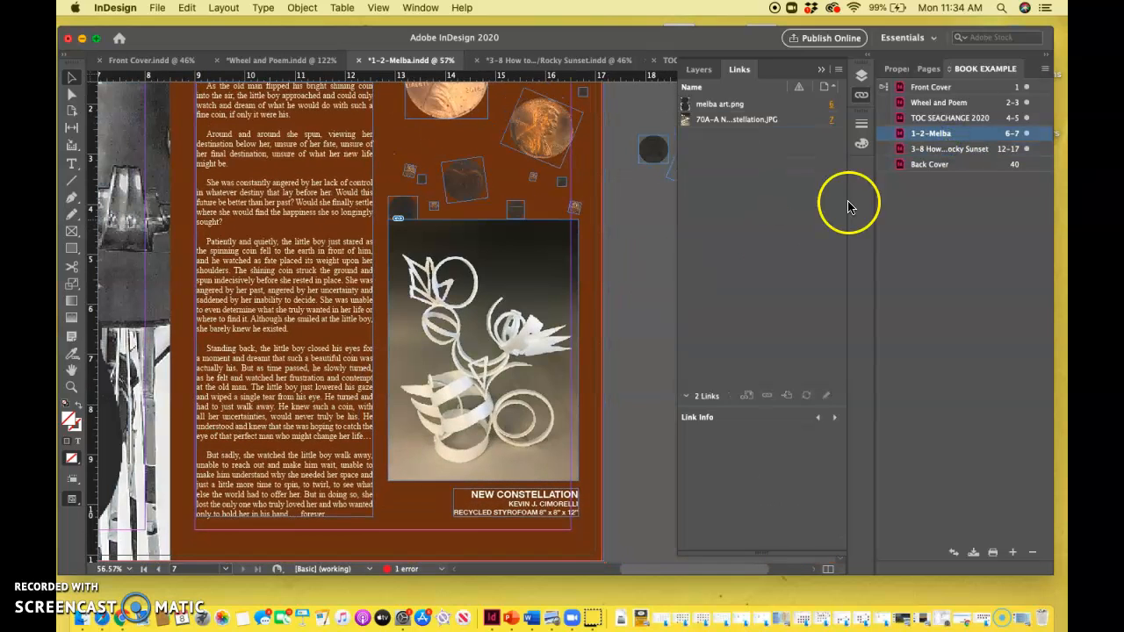
double_click(956, 102)
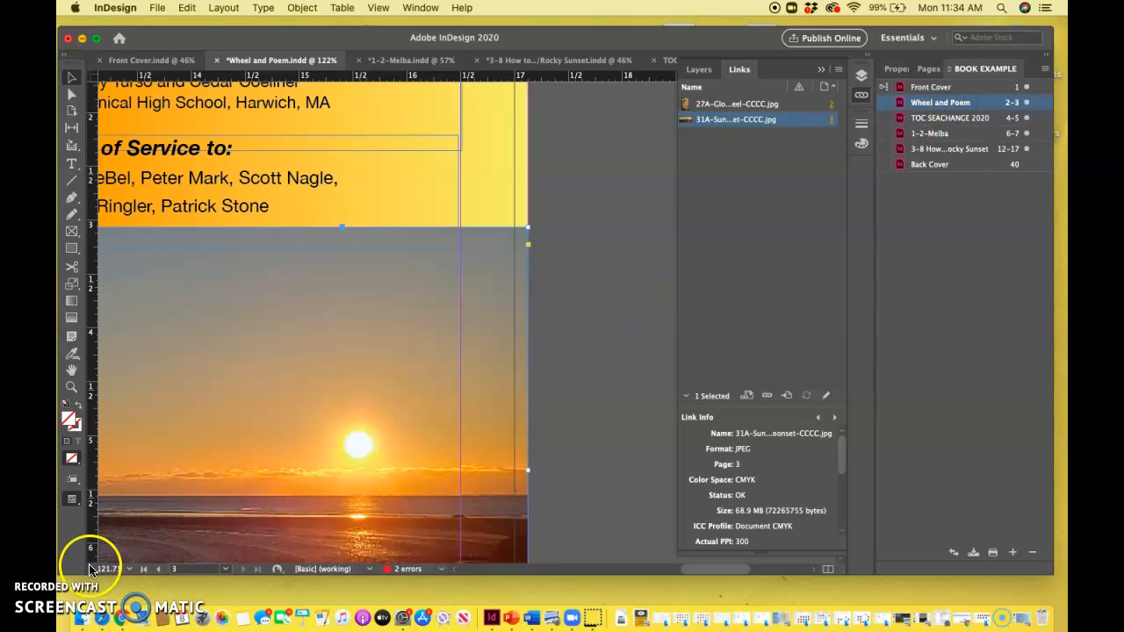
click(100, 607)
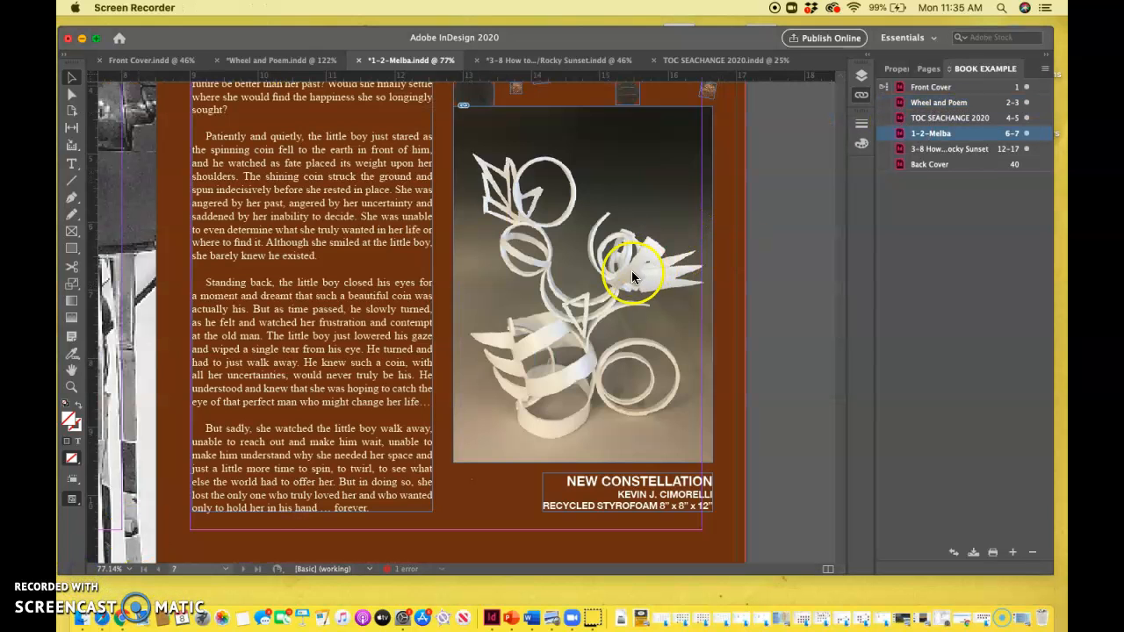
Examine how the titles, story text and artwork caption on the 1-2-Melba spread sit against the page margins.
scroll(632, 278, up, 10)
scroll(633, 277, left, 2)
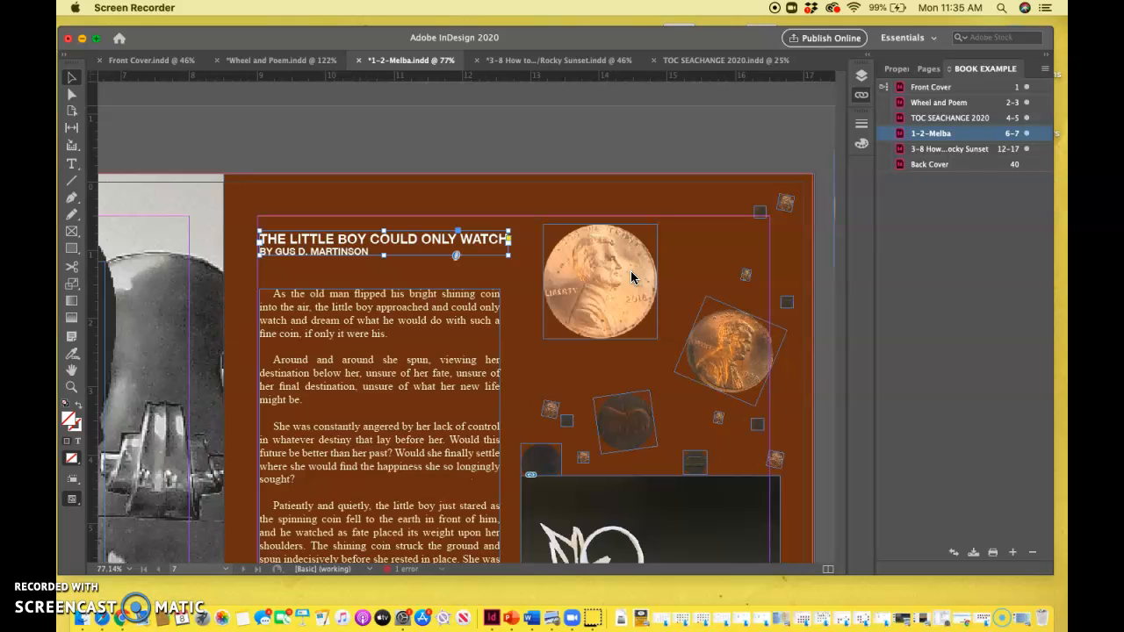
click(456, 255)
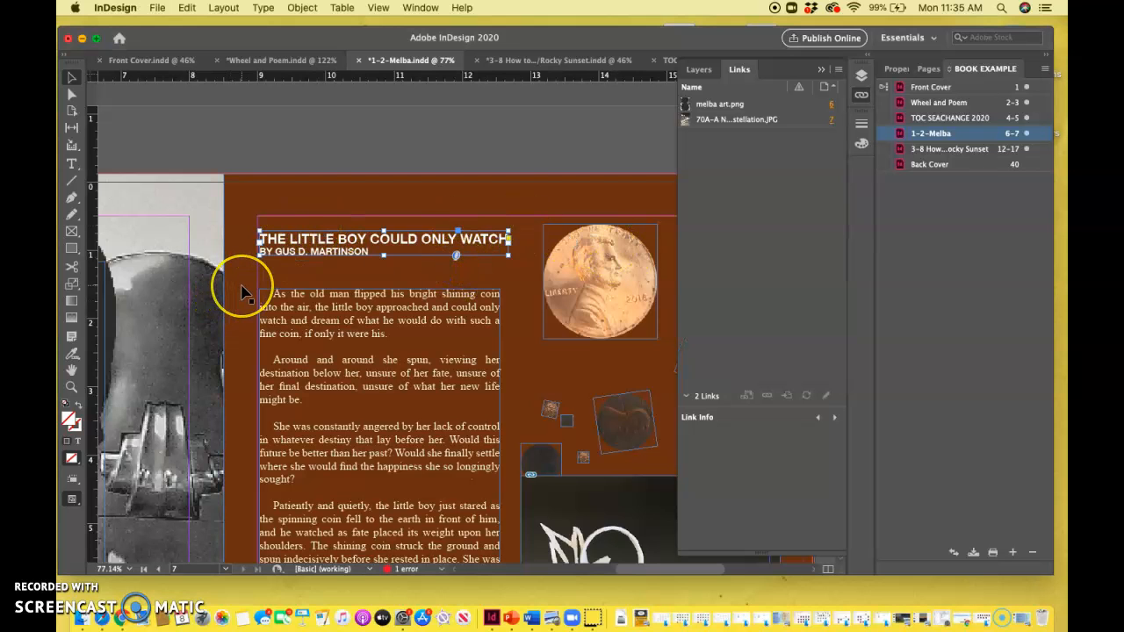
scroll(244, 293, up, 3)
scroll(244, 292, left, 5)
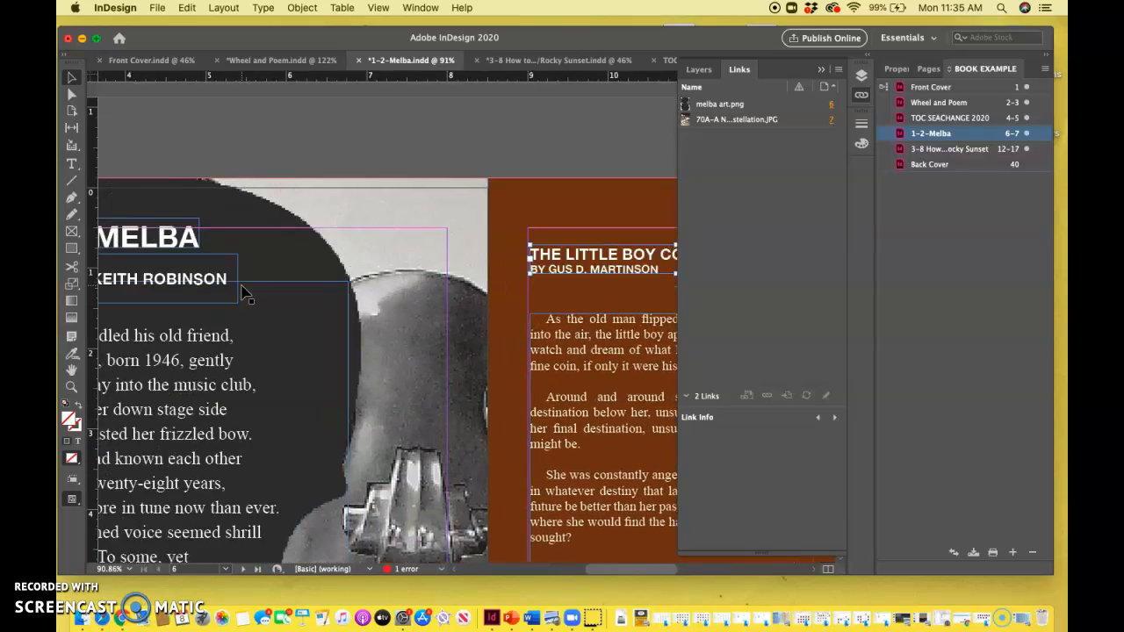
scroll(244, 292, right, 4)
scroll(244, 292, down, 7)
scroll(244, 292, right, 6)
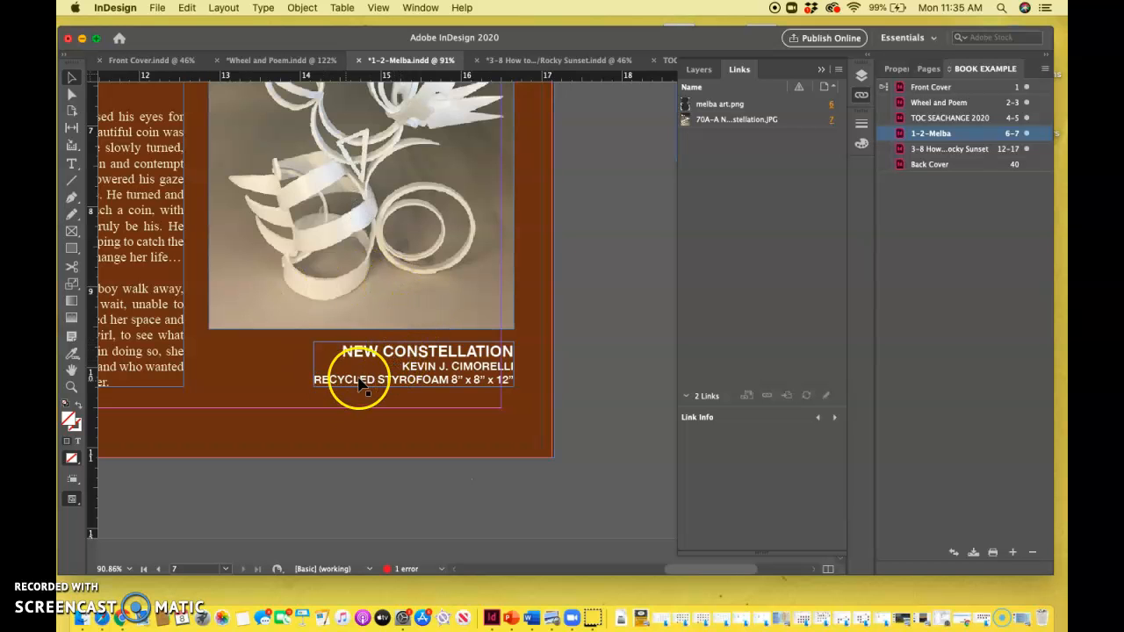
scroll(358, 387, left, 10)
scroll(358, 386, right, 4)
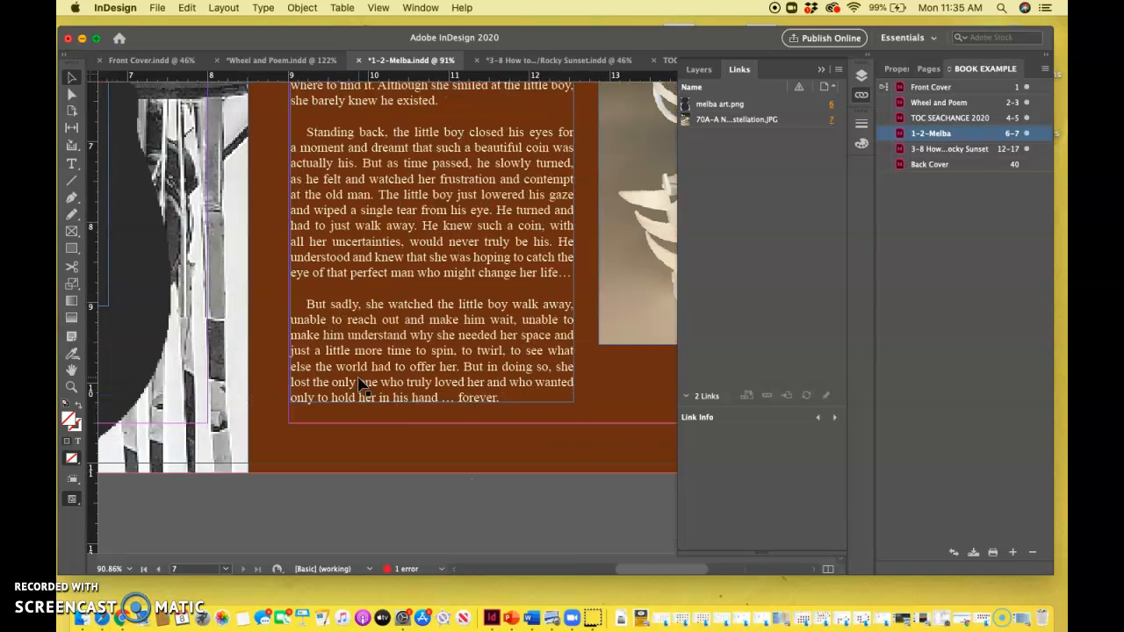
scroll(358, 387, down, 2)
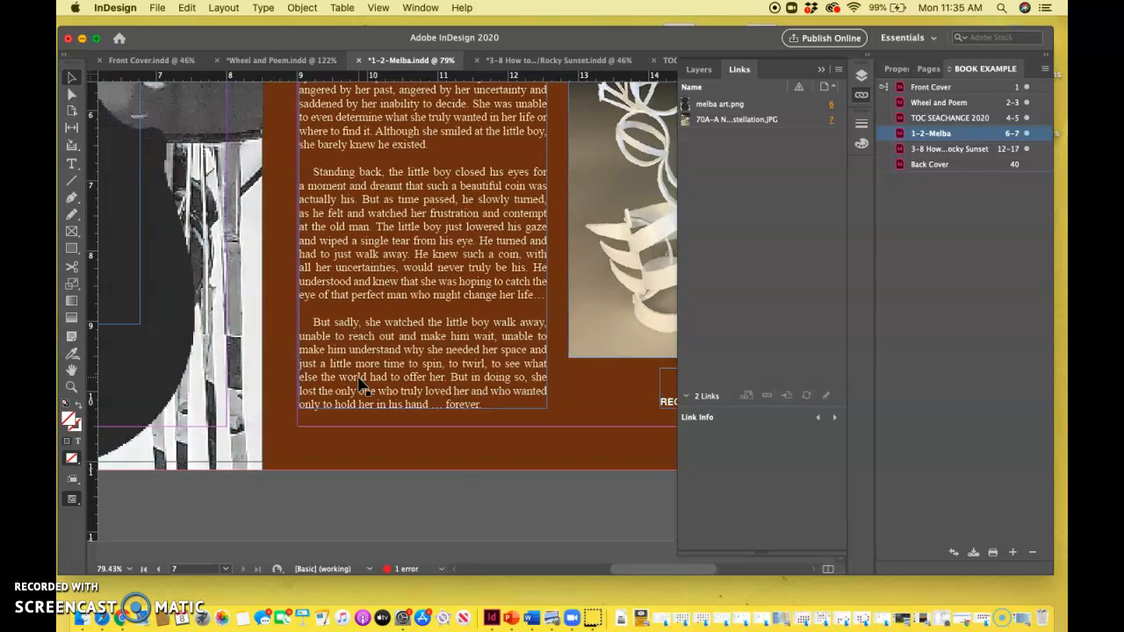
scroll(358, 387, down, 5)
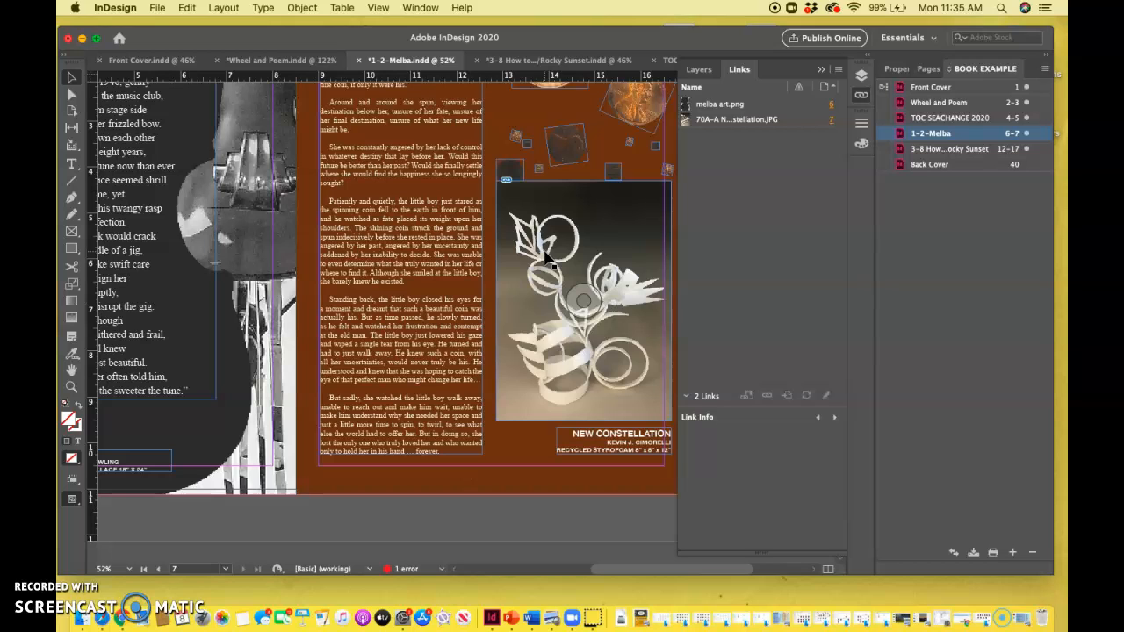
Compare the link information of melba art.png and the New Constellation image, checking color space, status and resolution.
click(546, 255)
click(764, 123)
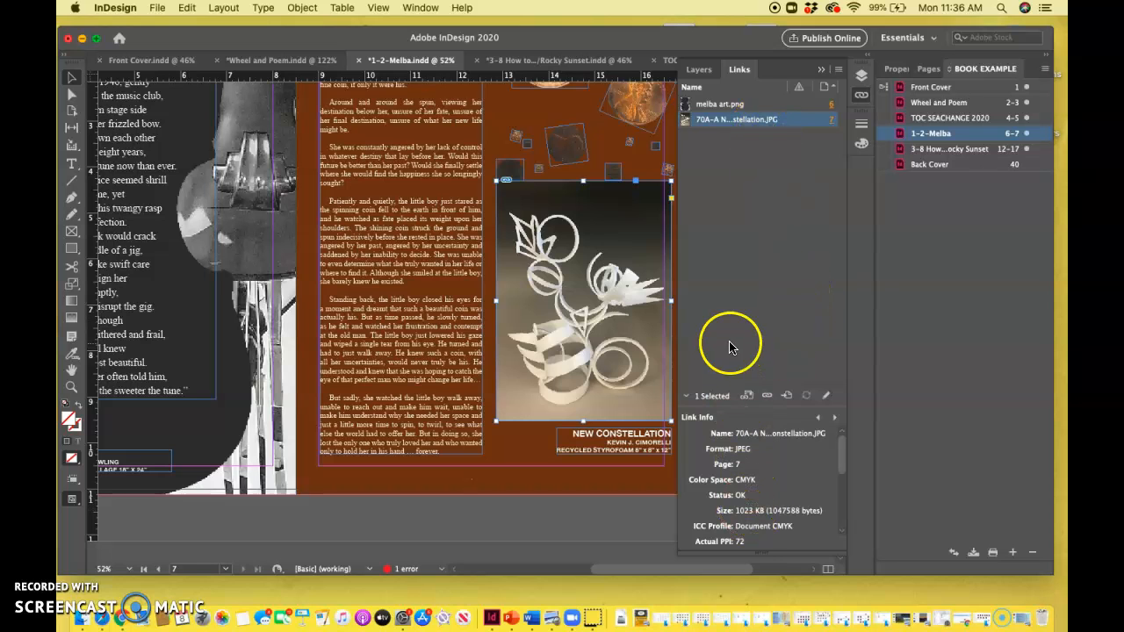
click(821, 70)
click(862, 96)
click(725, 105)
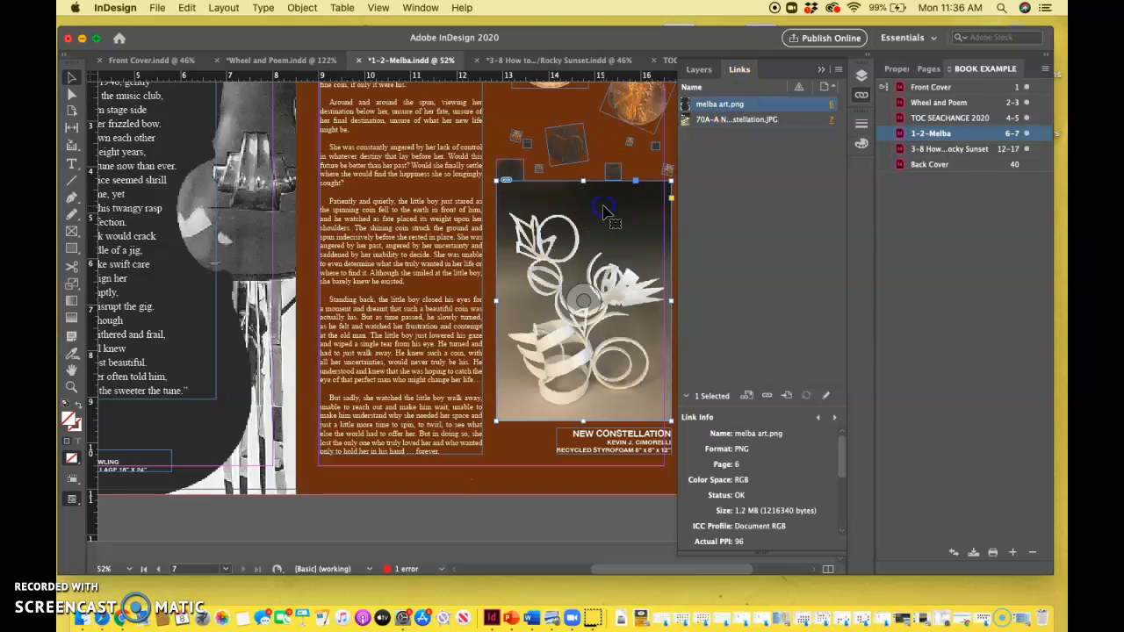
click(727, 119)
click(728, 106)
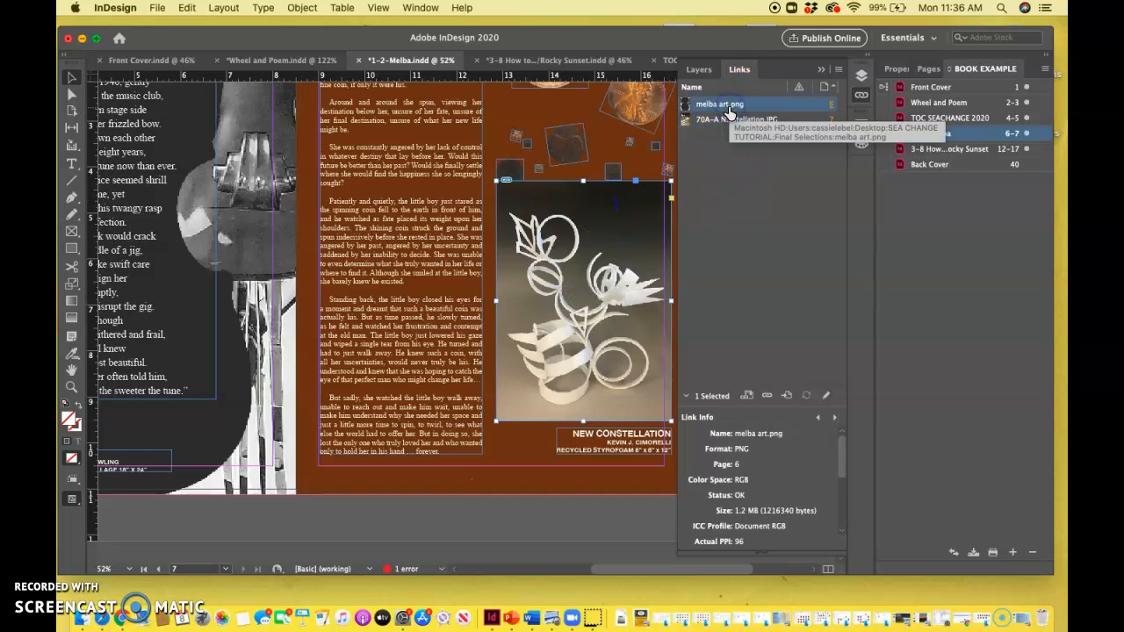
click(728, 119)
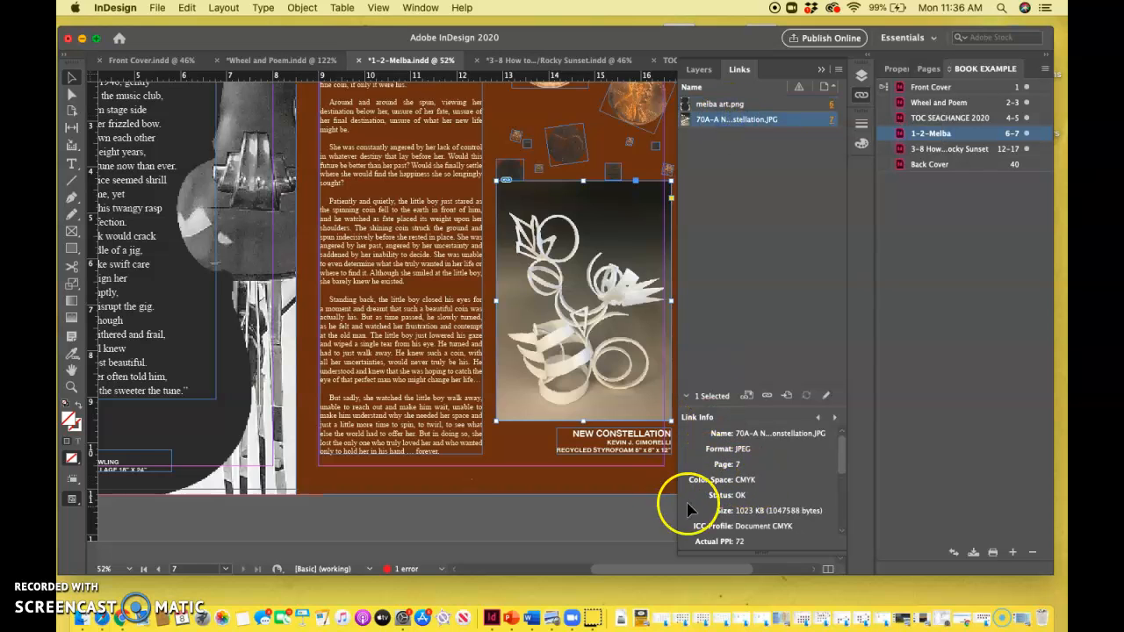
Check the link information of melba art.png again and view the violin artwork on page 6.
click(754, 104)
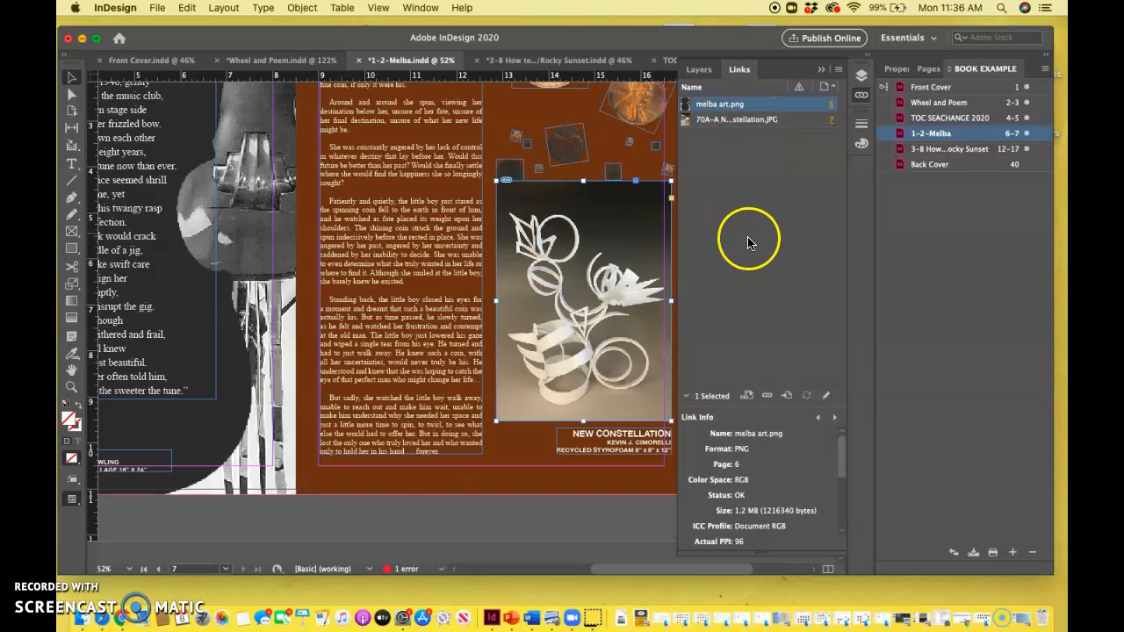
scroll(195, 297, left, 5)
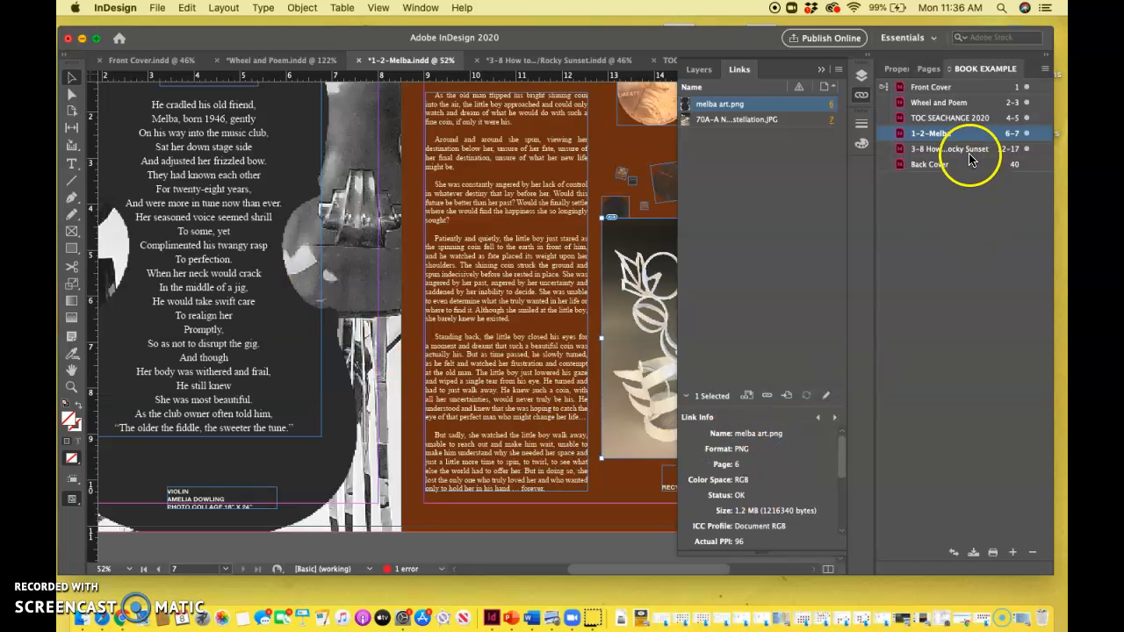
scroll(630, 220, right, 1)
scroll(630, 220, down, 1)
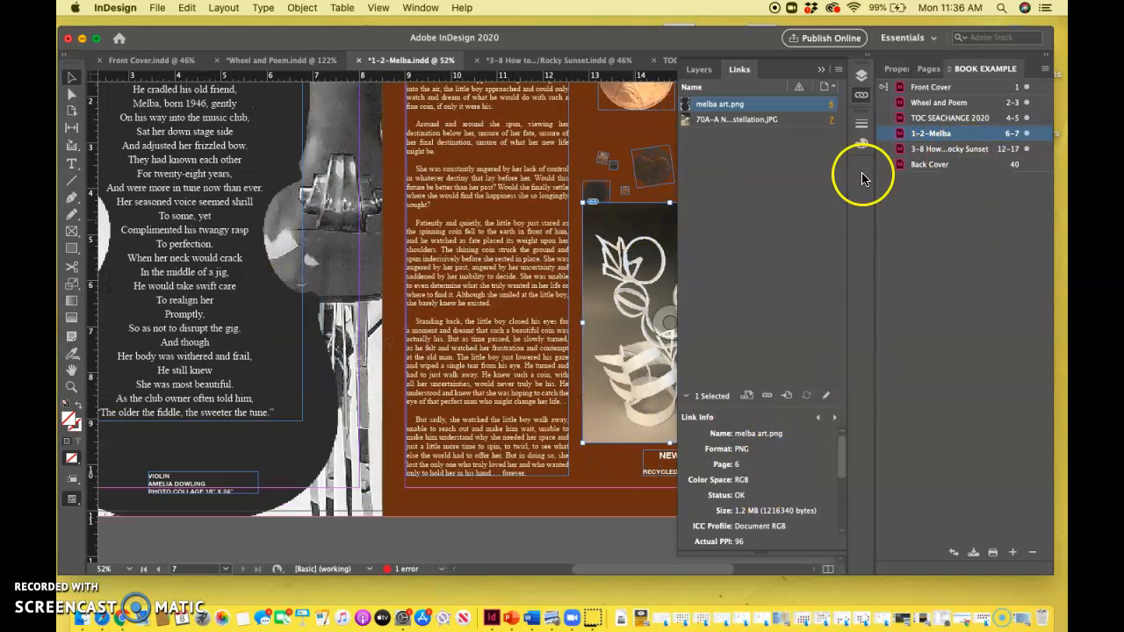
Open the 3-8 How to.../Rocky Sunset document from the book and check the link information of the Rocky Sunset image.
double_click(939, 153)
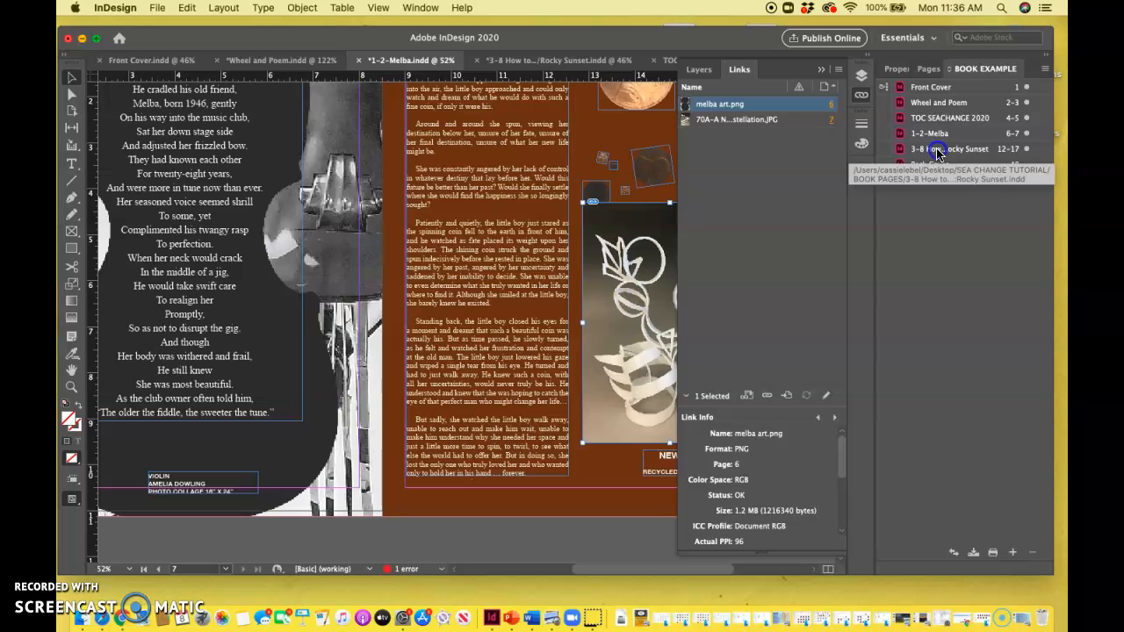
double_click(938, 149)
click(533, 252)
scroll(534, 253, down, 5)
scroll(534, 253, right, 2)
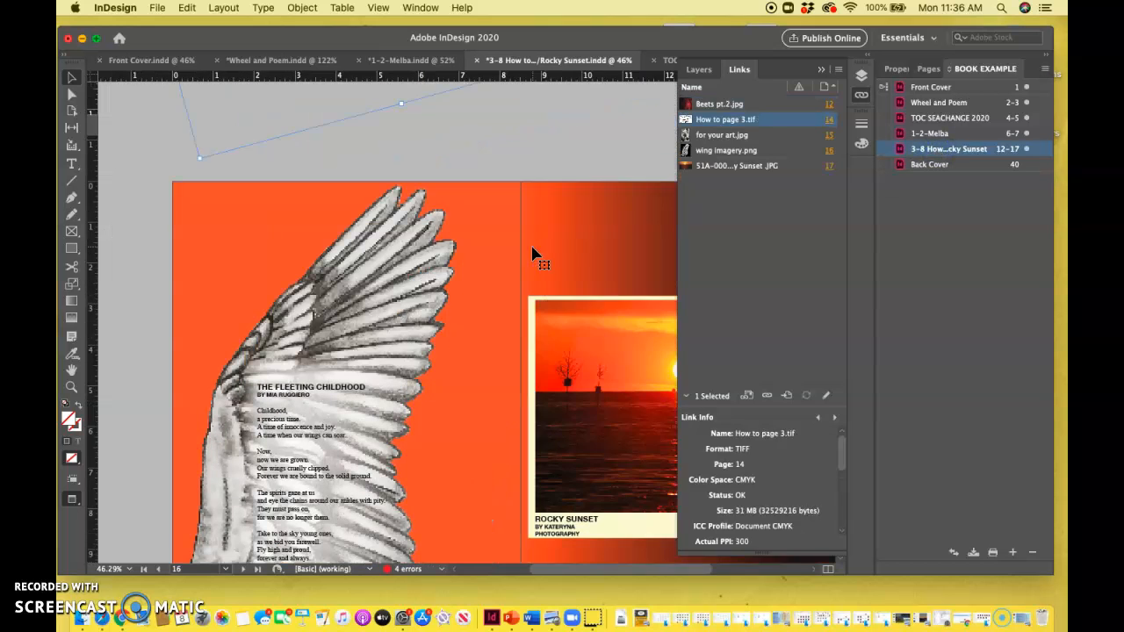
click(552, 313)
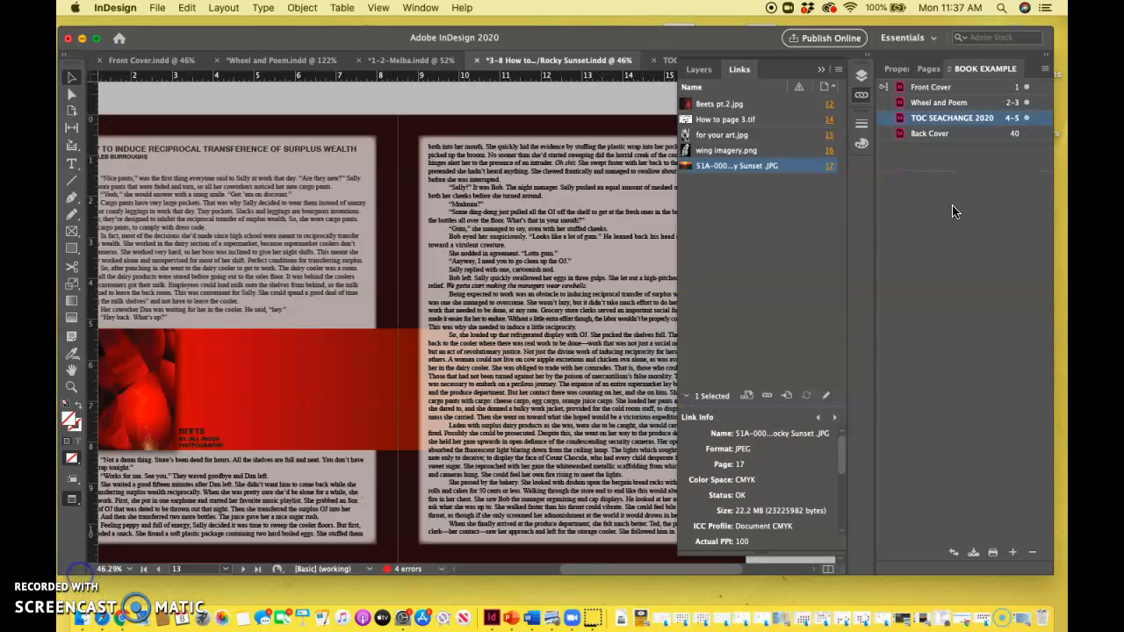
Remove the Wheel and Poem document from the book and try to save the book.
click(924, 104)
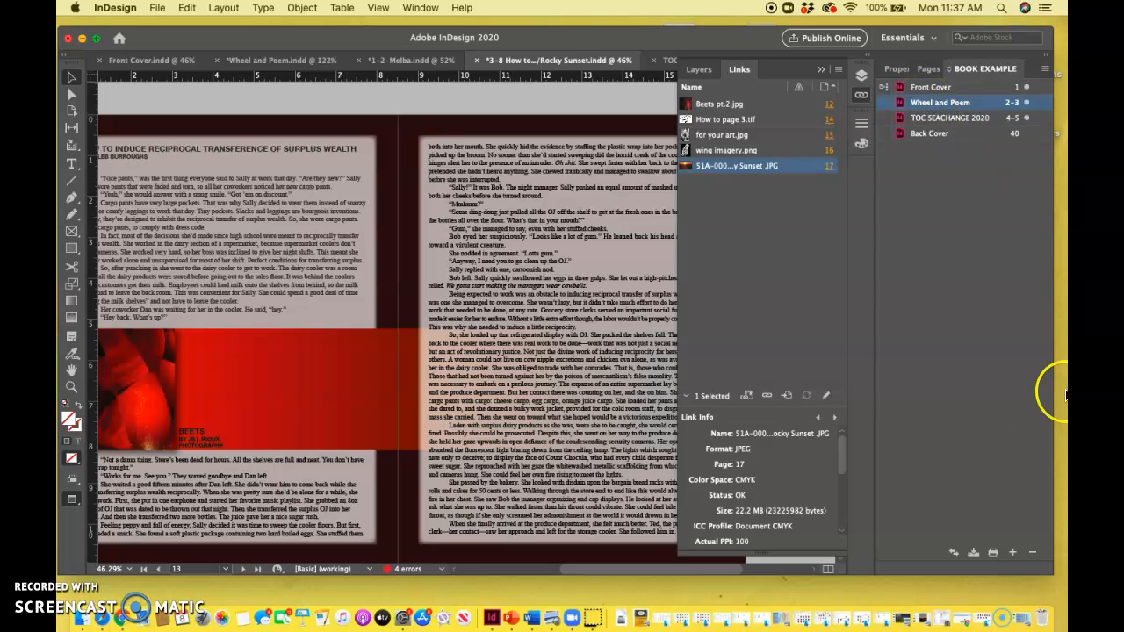
click(1034, 556)
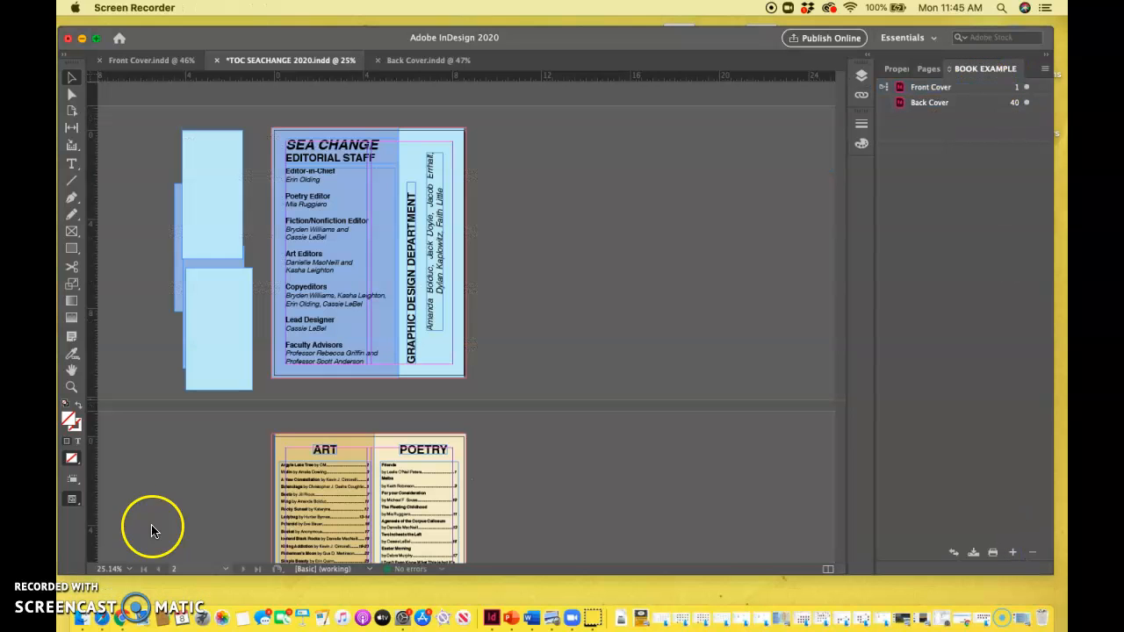
click(973, 553)
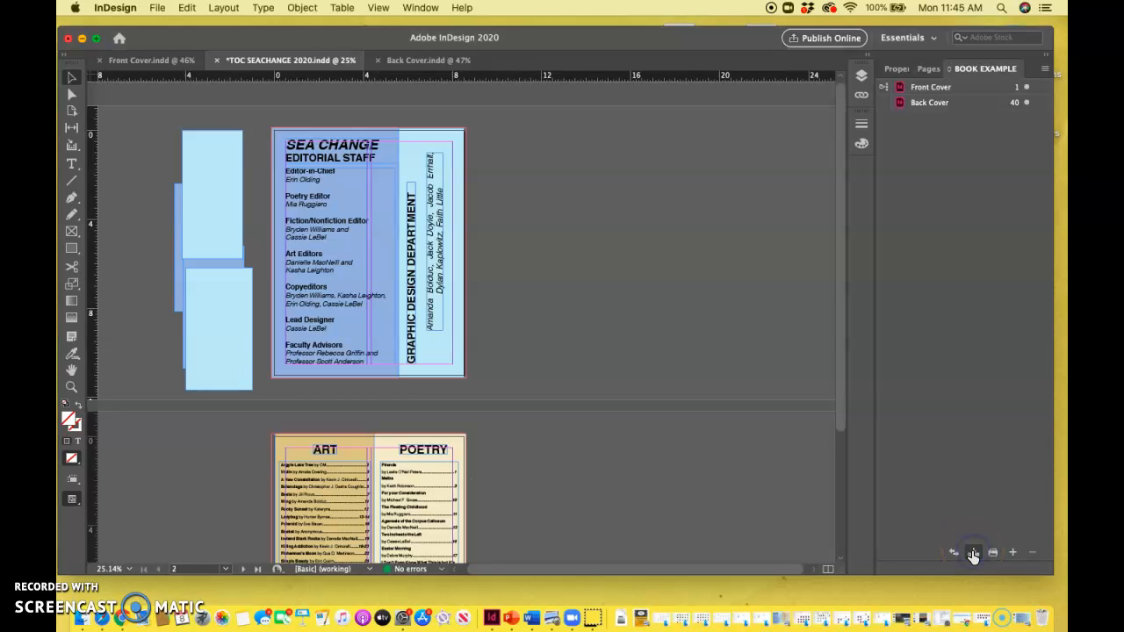
click(975, 552)
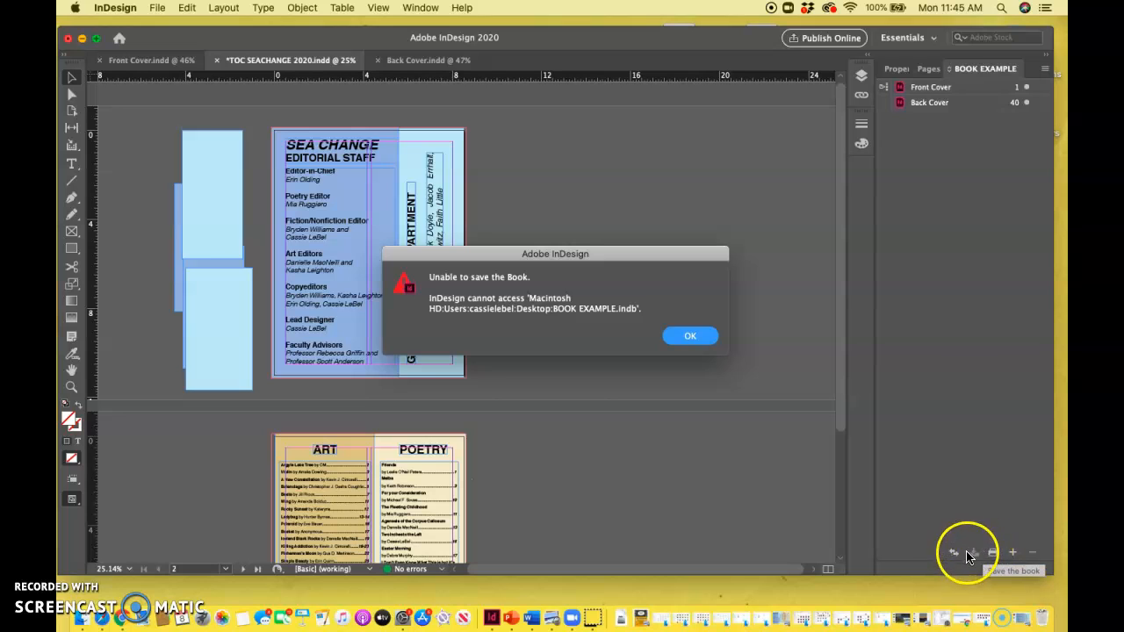
click(703, 335)
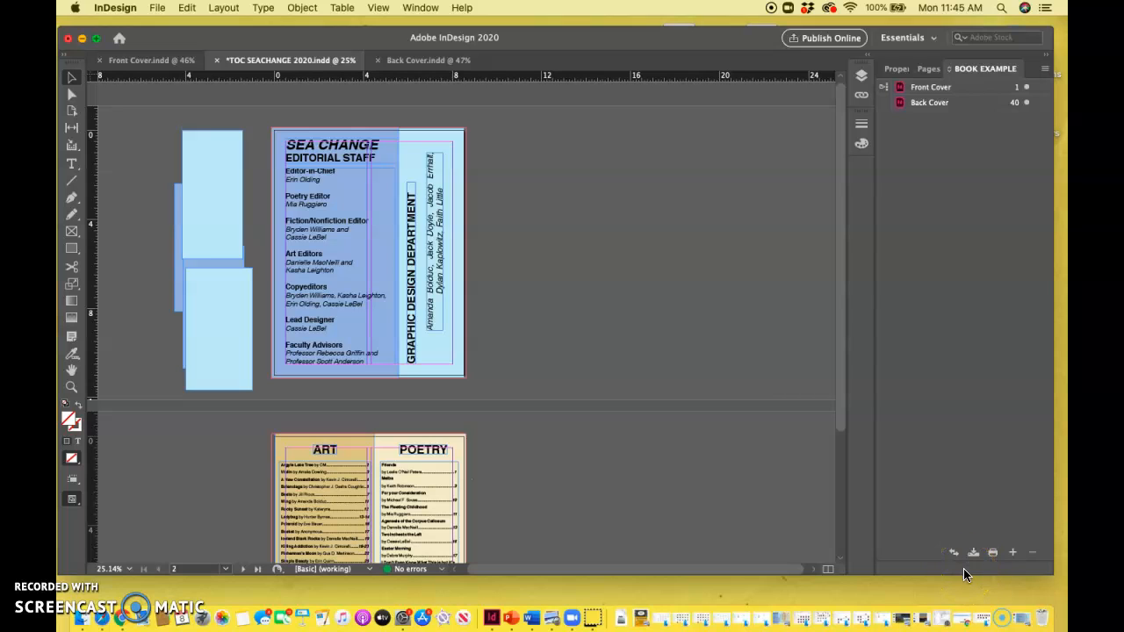
click(1045, 72)
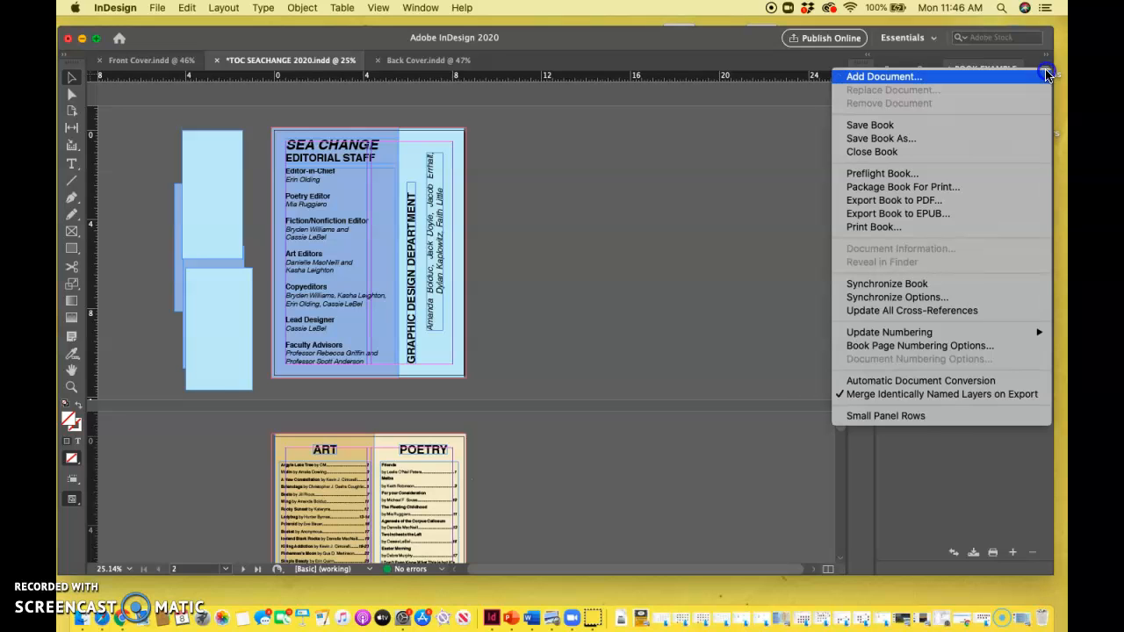
click(933, 481)
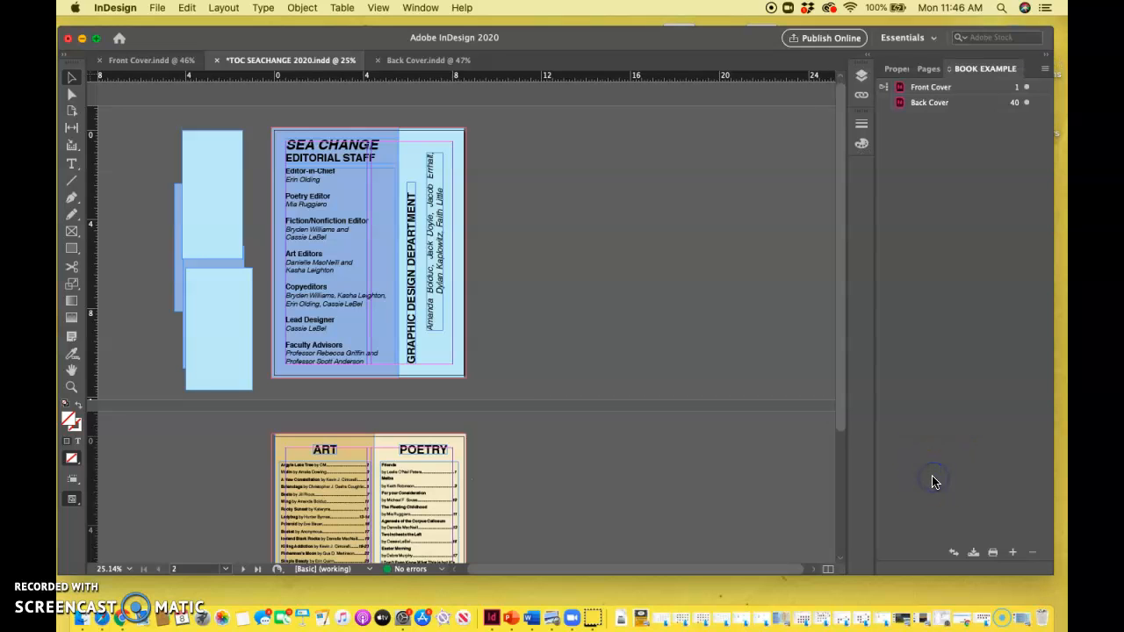
click(919, 89)
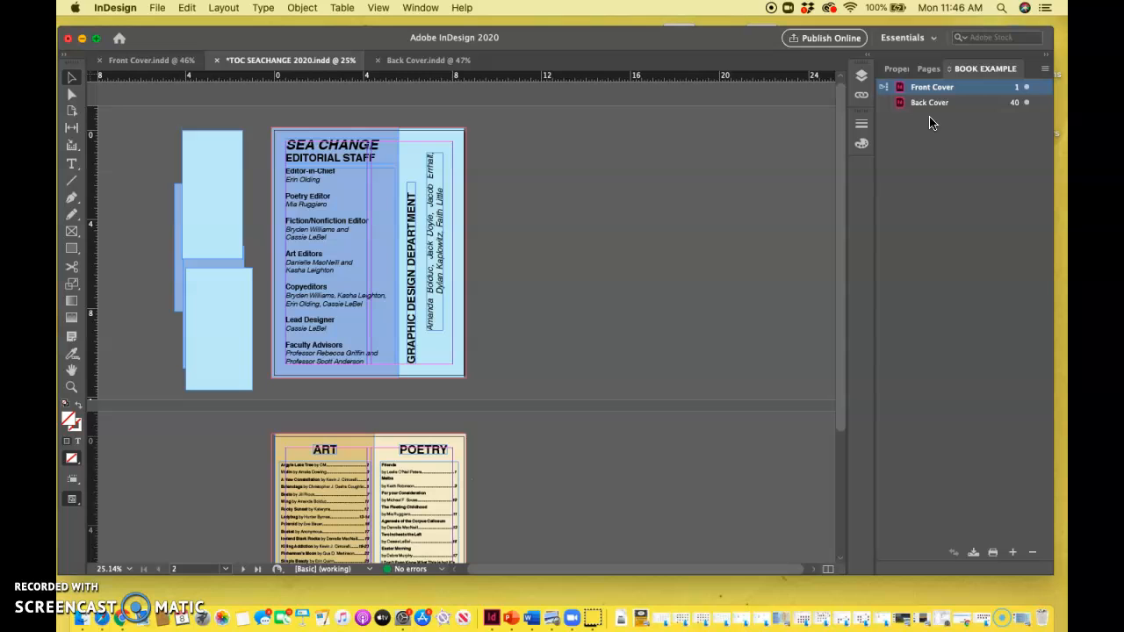
click(947, 221)
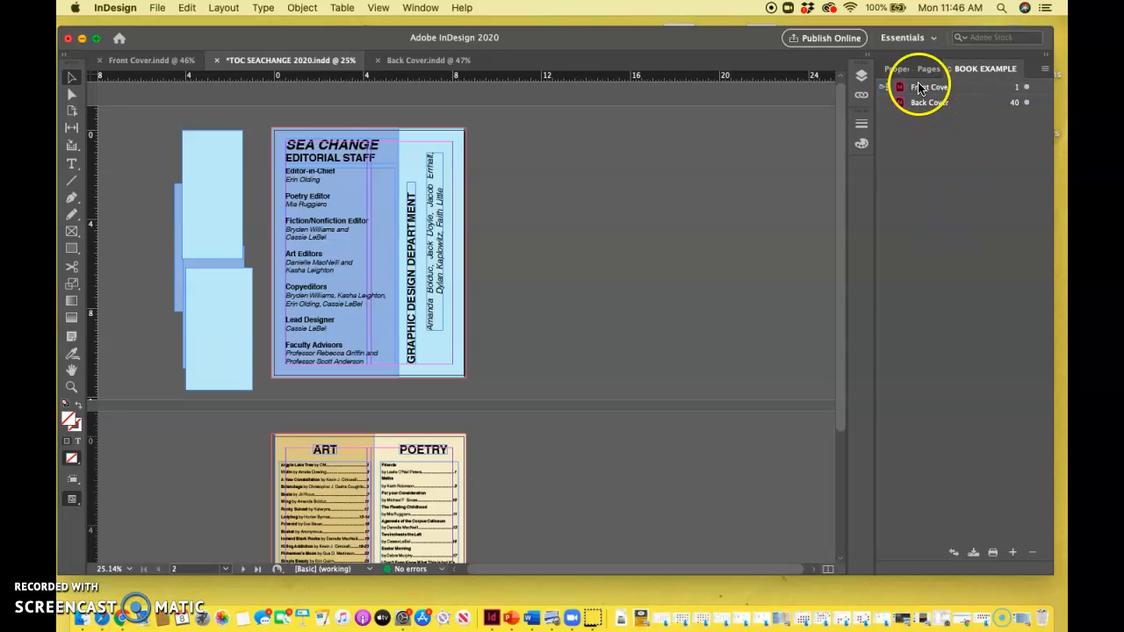
Export the book as the print PDF BOOK EXAMPLE in the BOOK PAGES folder, as pages with crop marks and document bleed settings.
click(1049, 69)
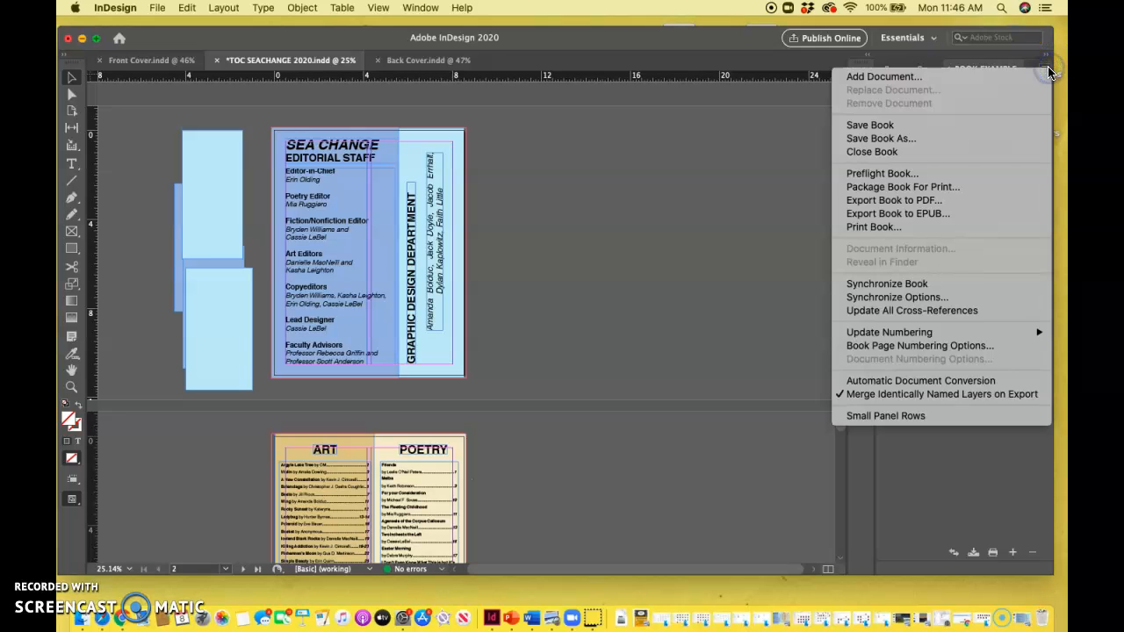
click(955, 201)
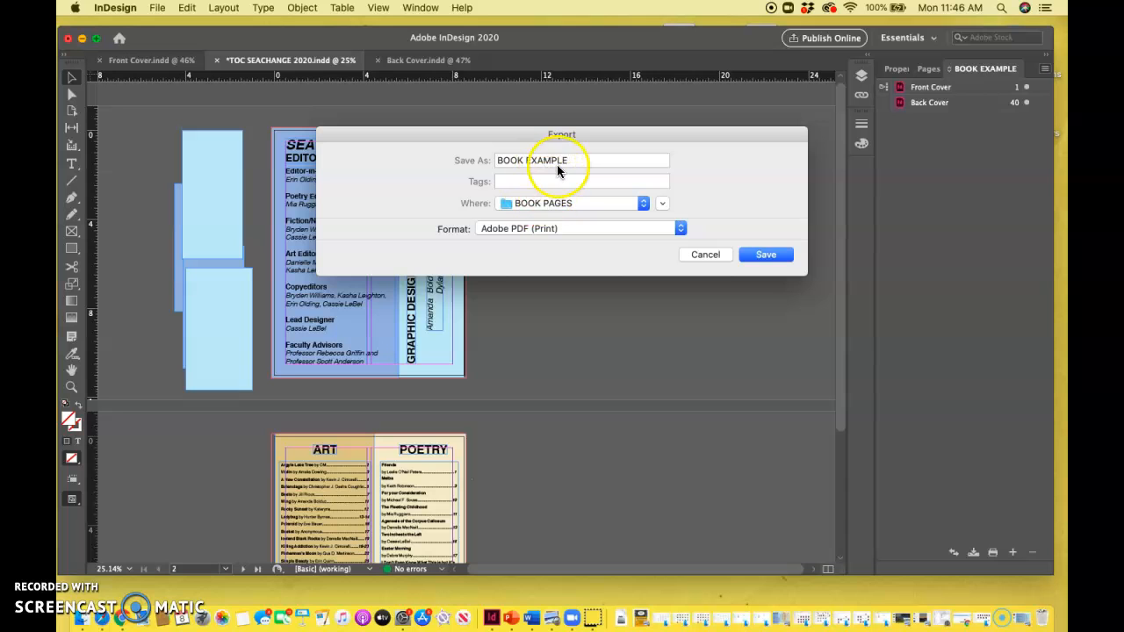
click(748, 257)
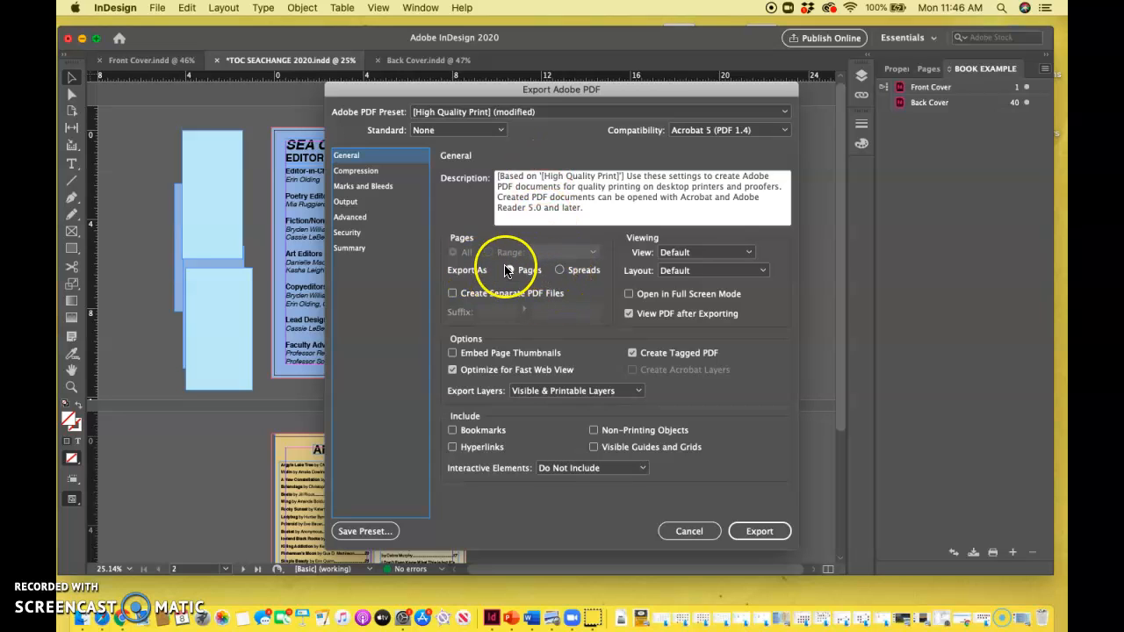
click(561, 272)
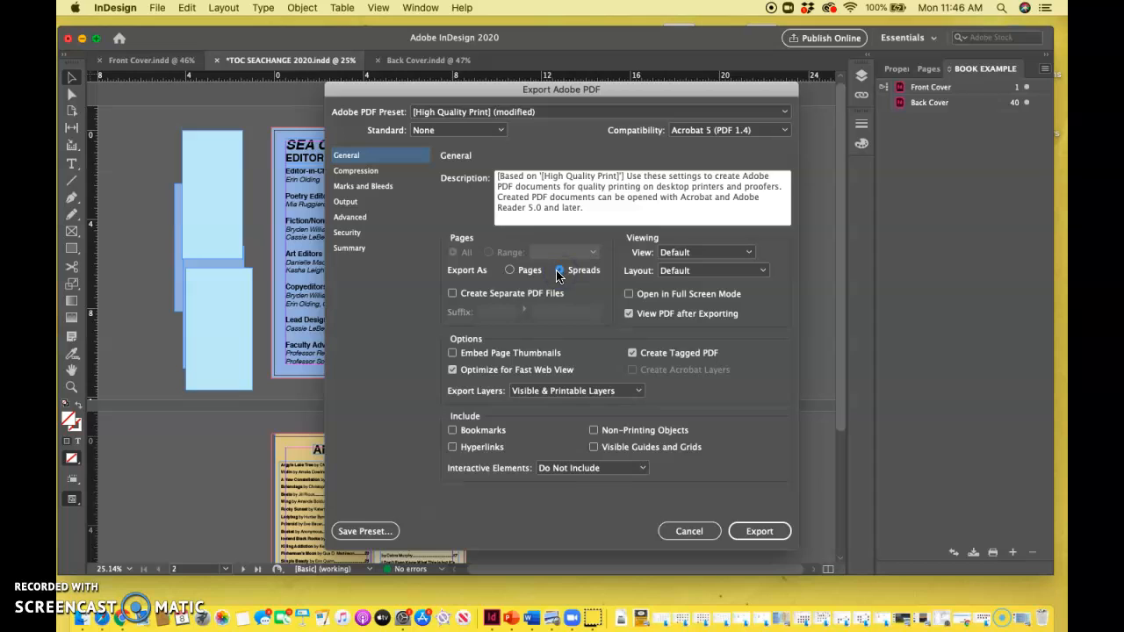
click(530, 277)
click(530, 276)
click(376, 193)
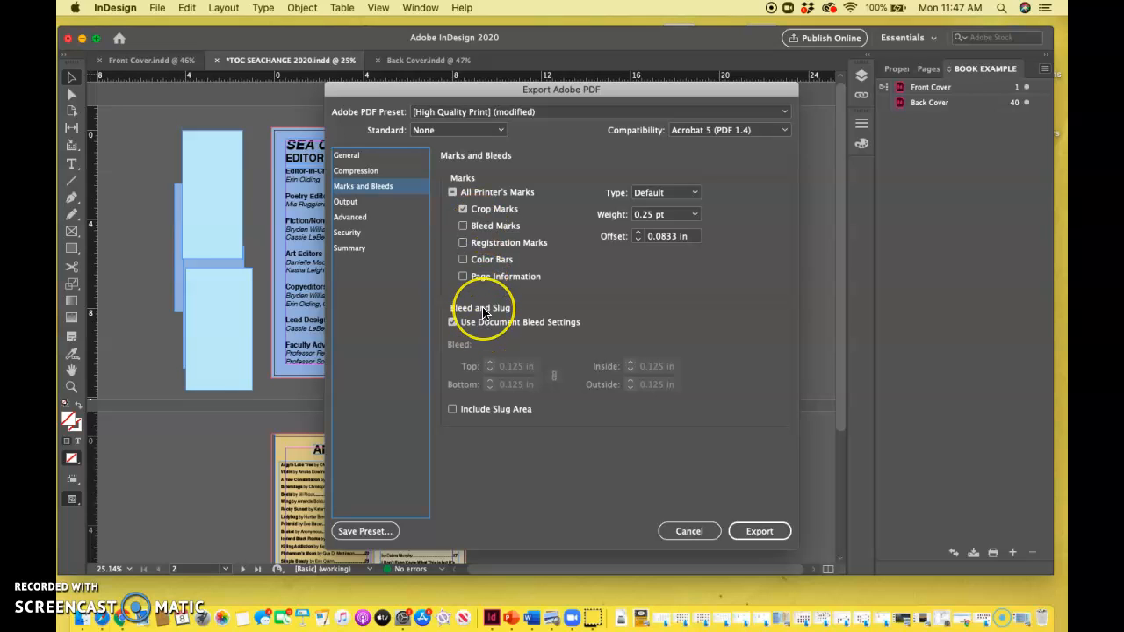
click(740, 534)
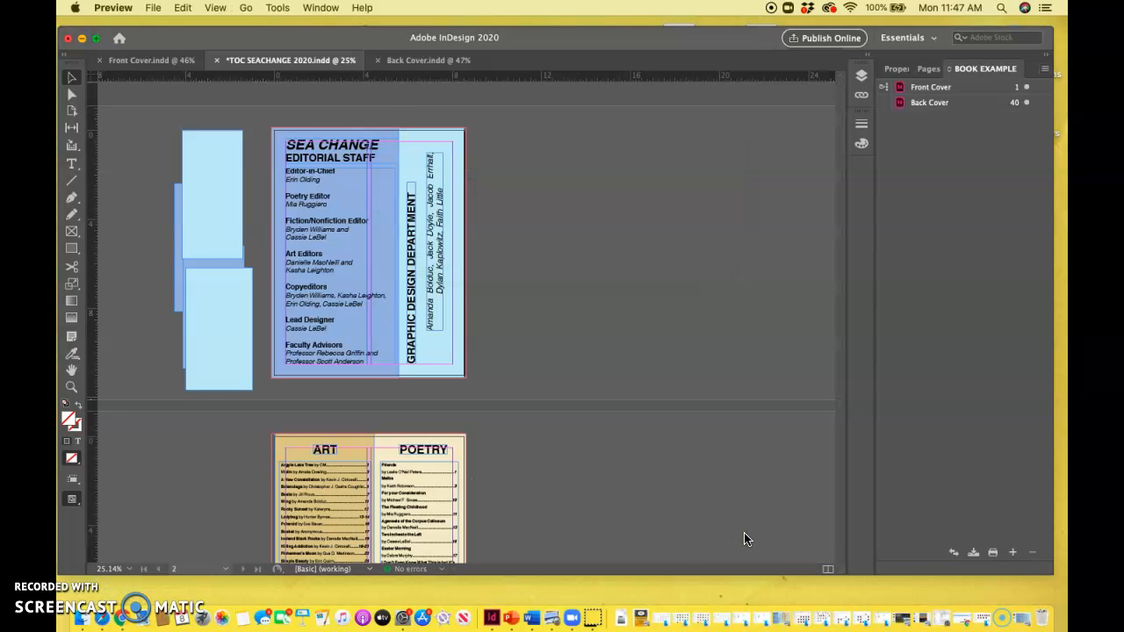
Review the front and back covers and their crop marks in the exported BOOK EXAMPLE.pdf.
scroll(744, 532, down, 10)
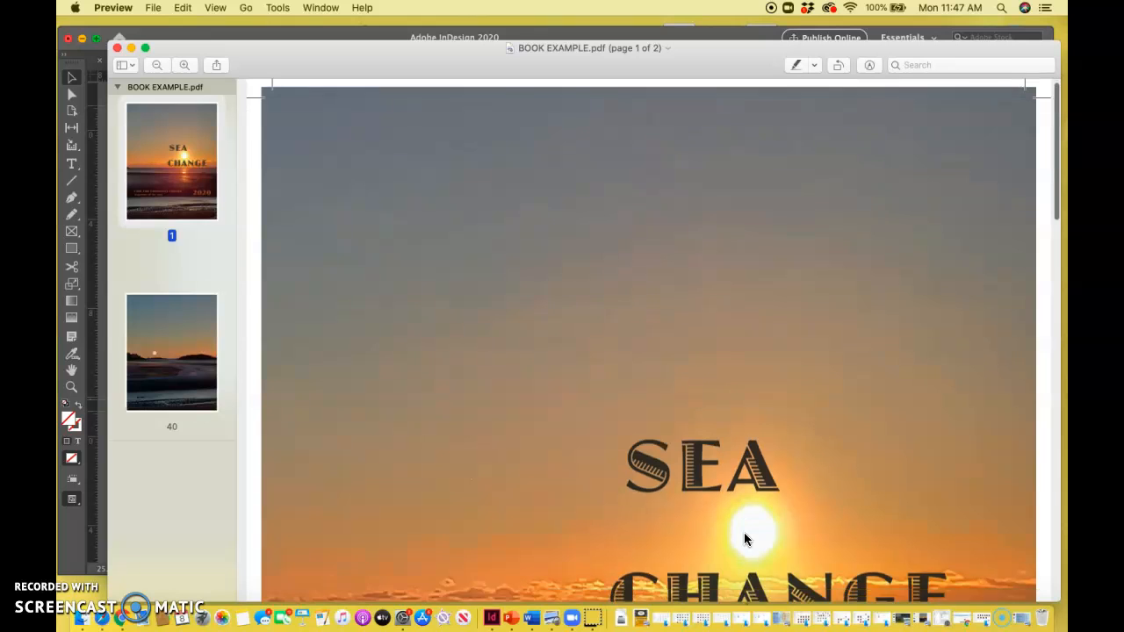
scroll(743, 535, up, 10)
scroll(748, 562, down, 10)
scroll(747, 562, up, 10)
scroll(747, 562, down, 10)
scroll(747, 559, down, 5)
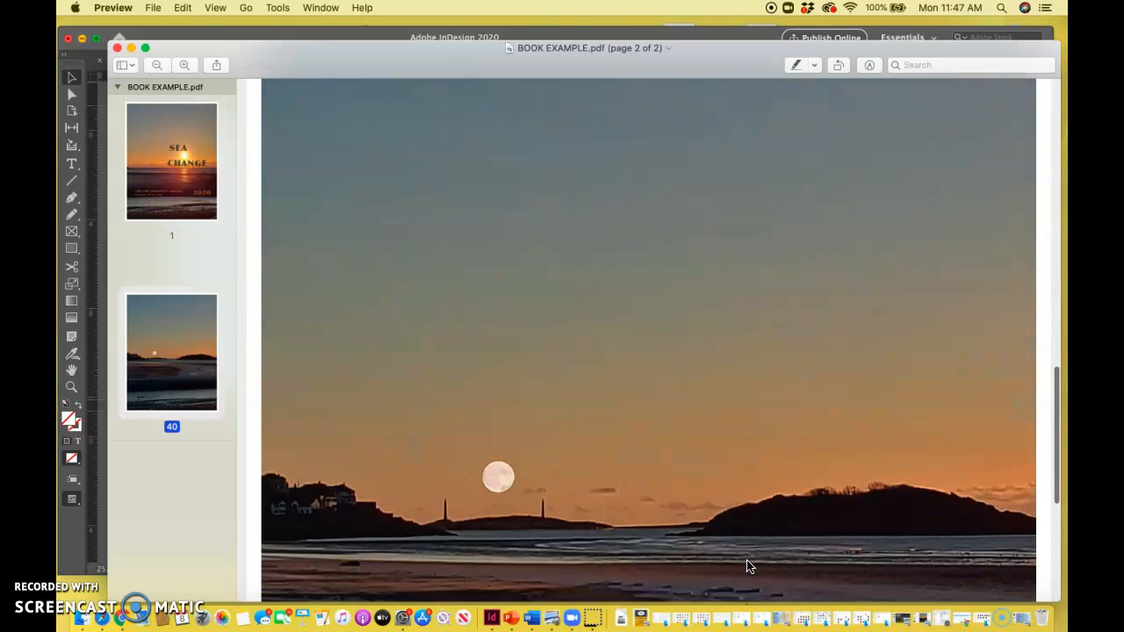
scroll(747, 560, up, 10)
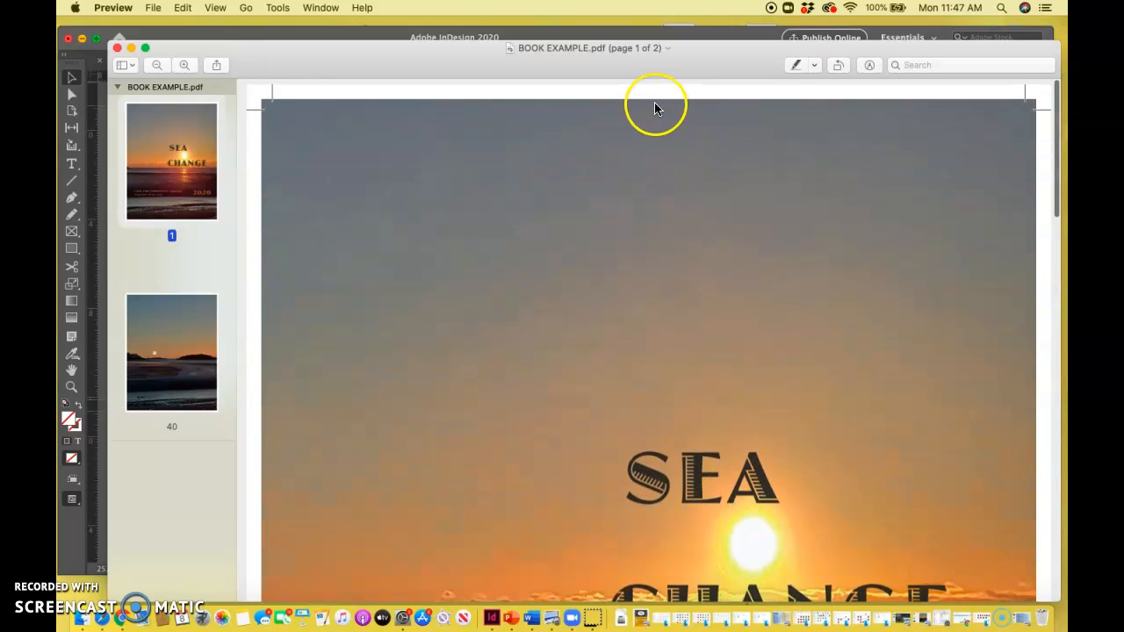